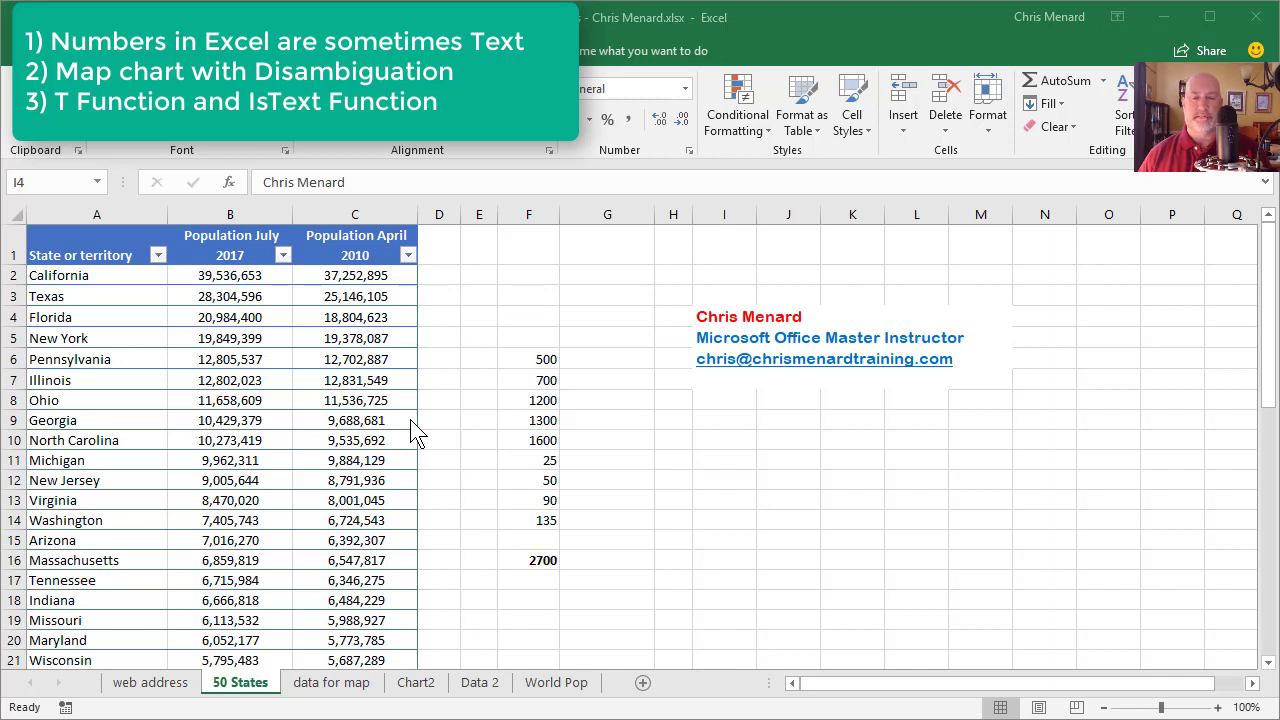
Step: Compare the workbook's 2010 population values against the browser's state population table
click(343, 337)
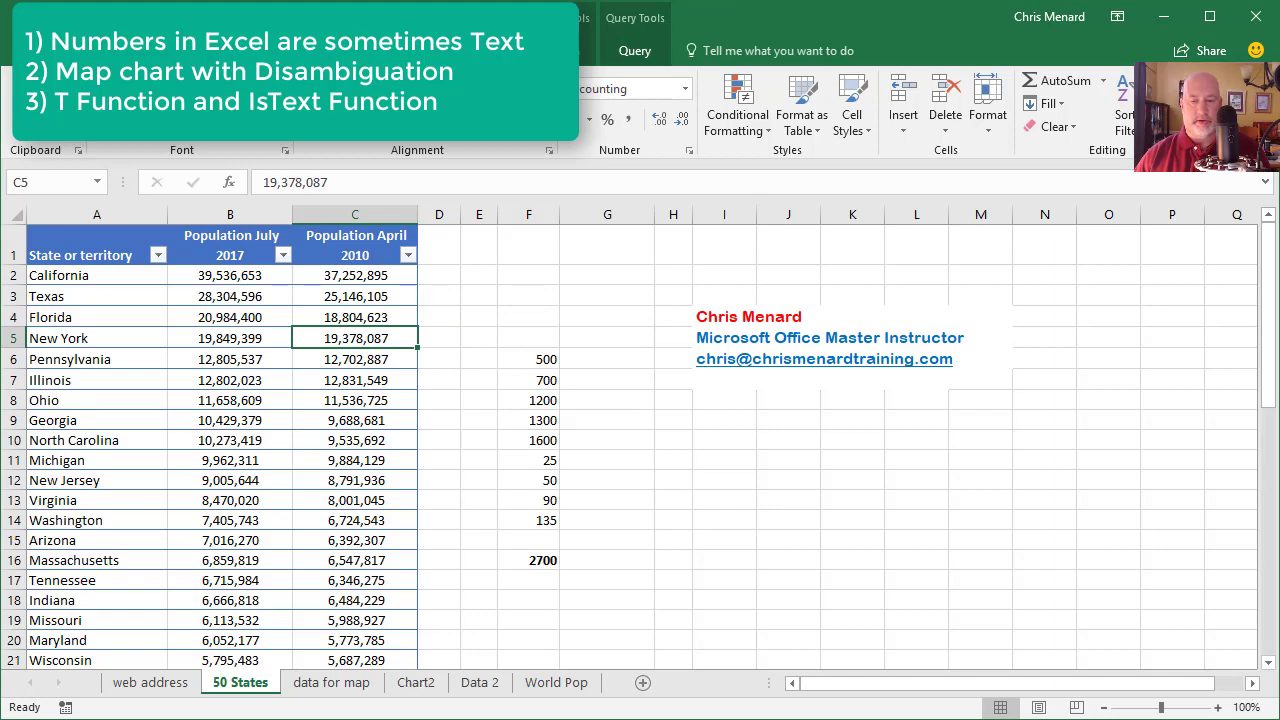
key(alt+Tab)
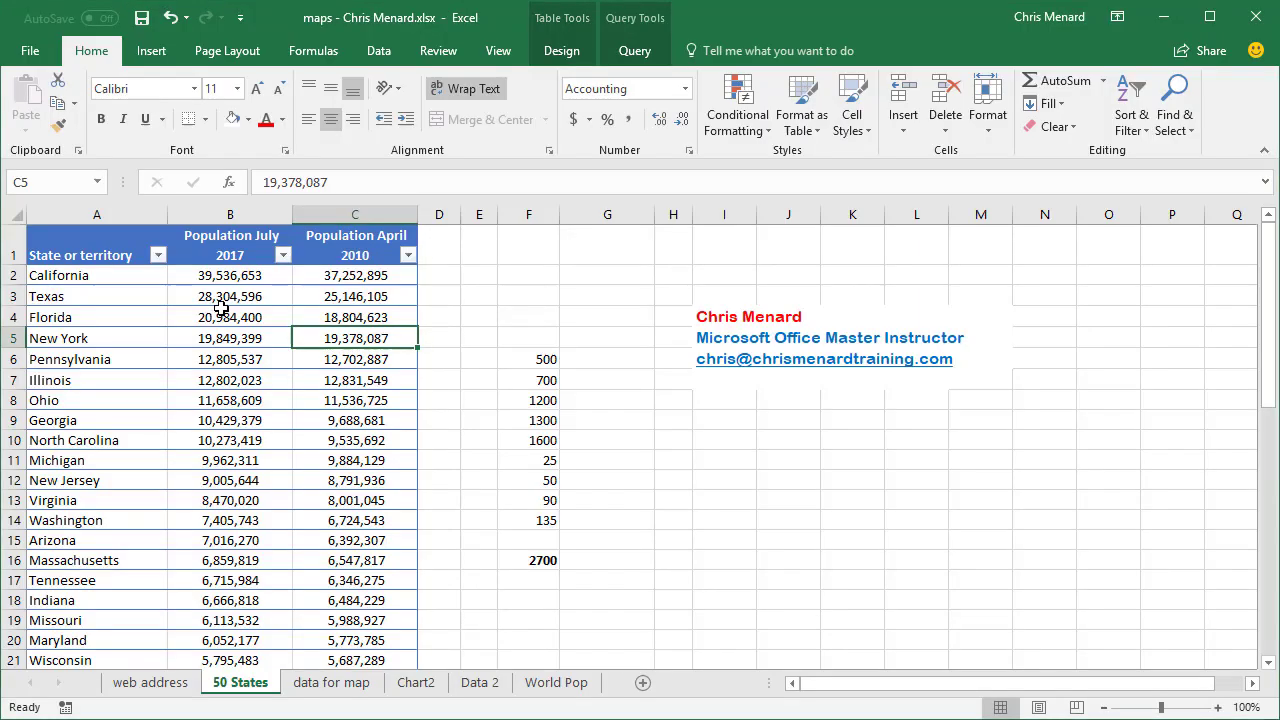
click(222, 309)
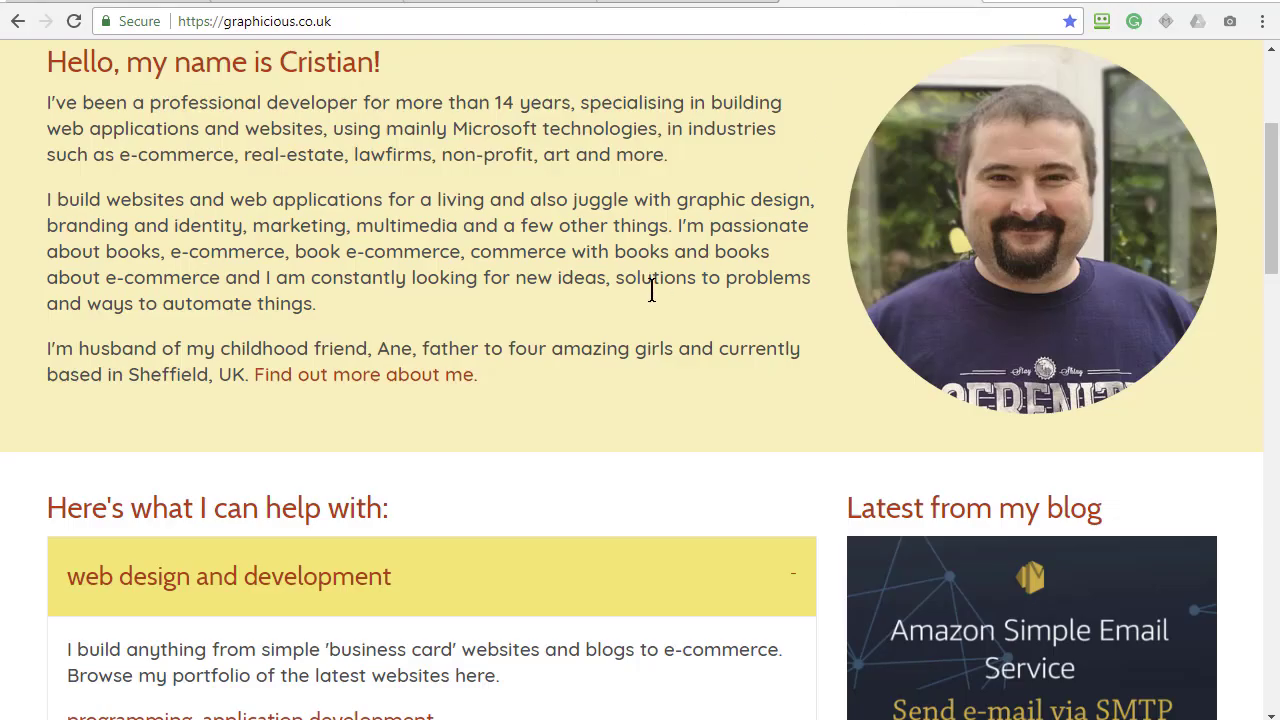
scroll(652, 290, up, 3)
scroll(652, 290, down, 2)
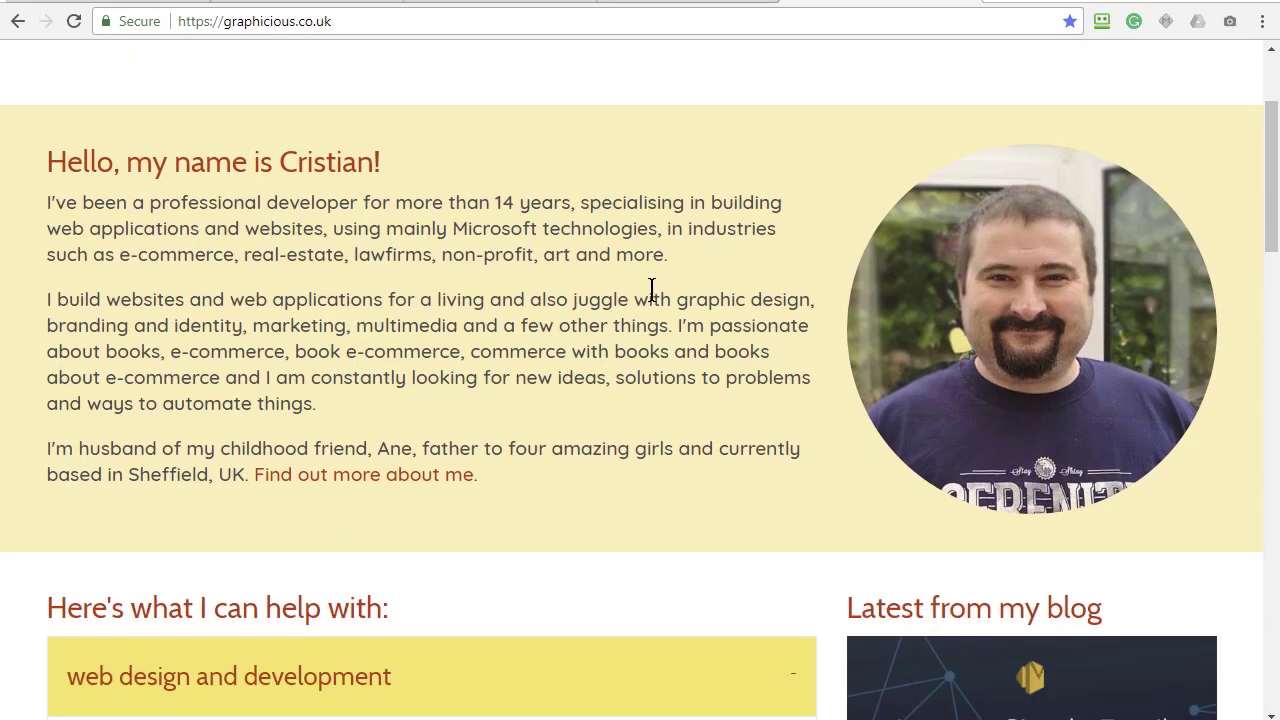
scroll(652, 290, down, 1)
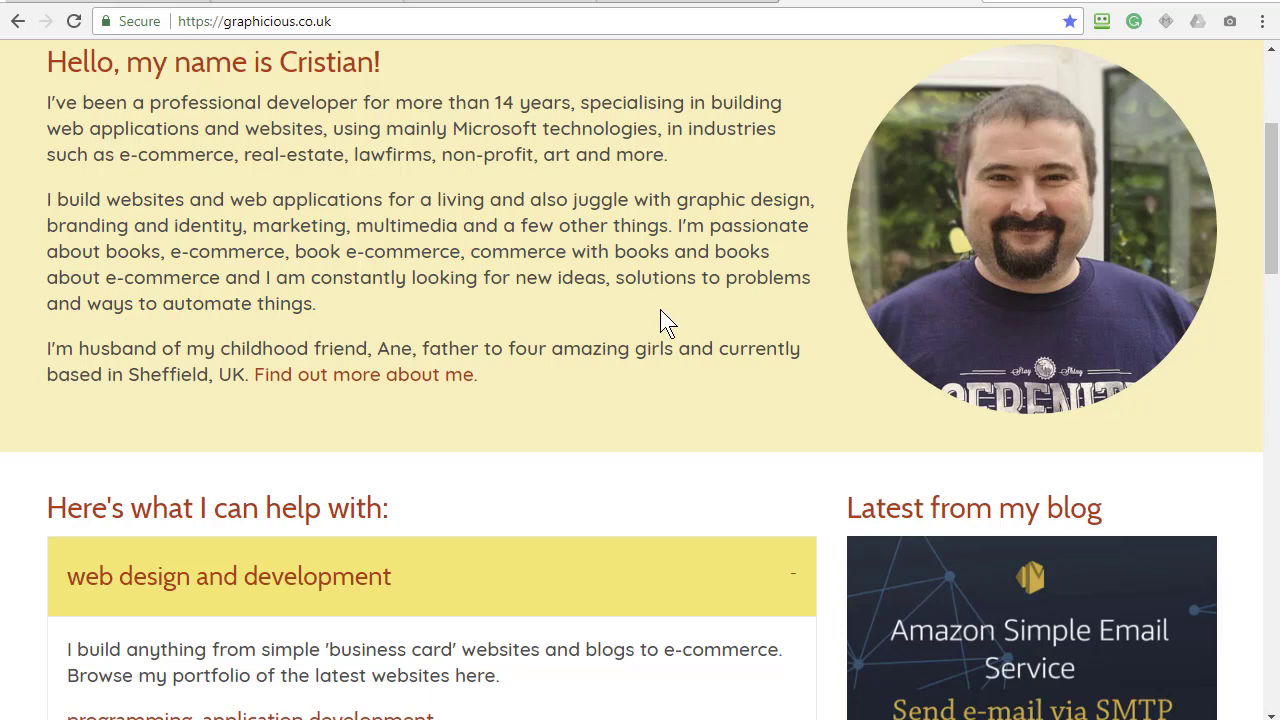
scroll(661, 310, down, 3)
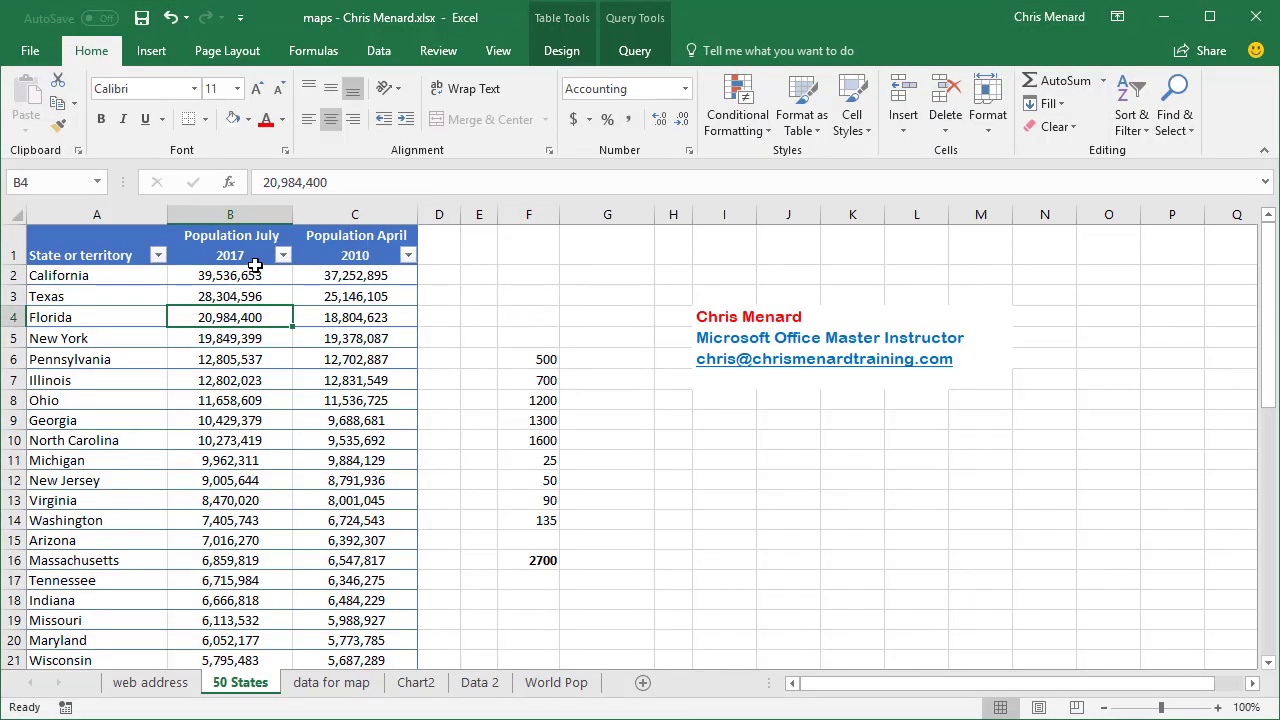
Step: Right-align the population figures in B2:C51, then select the total in F16
drag(240, 278, 366, 624)
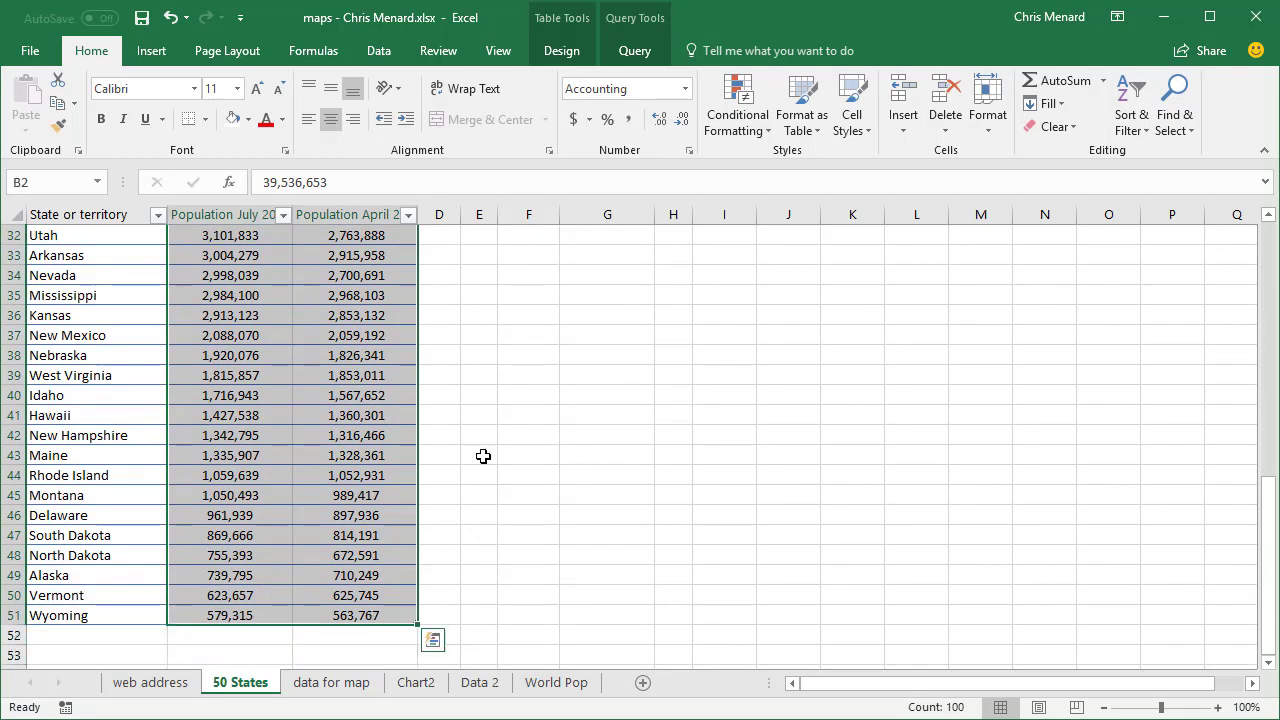
scroll(500, 440, up, 10)
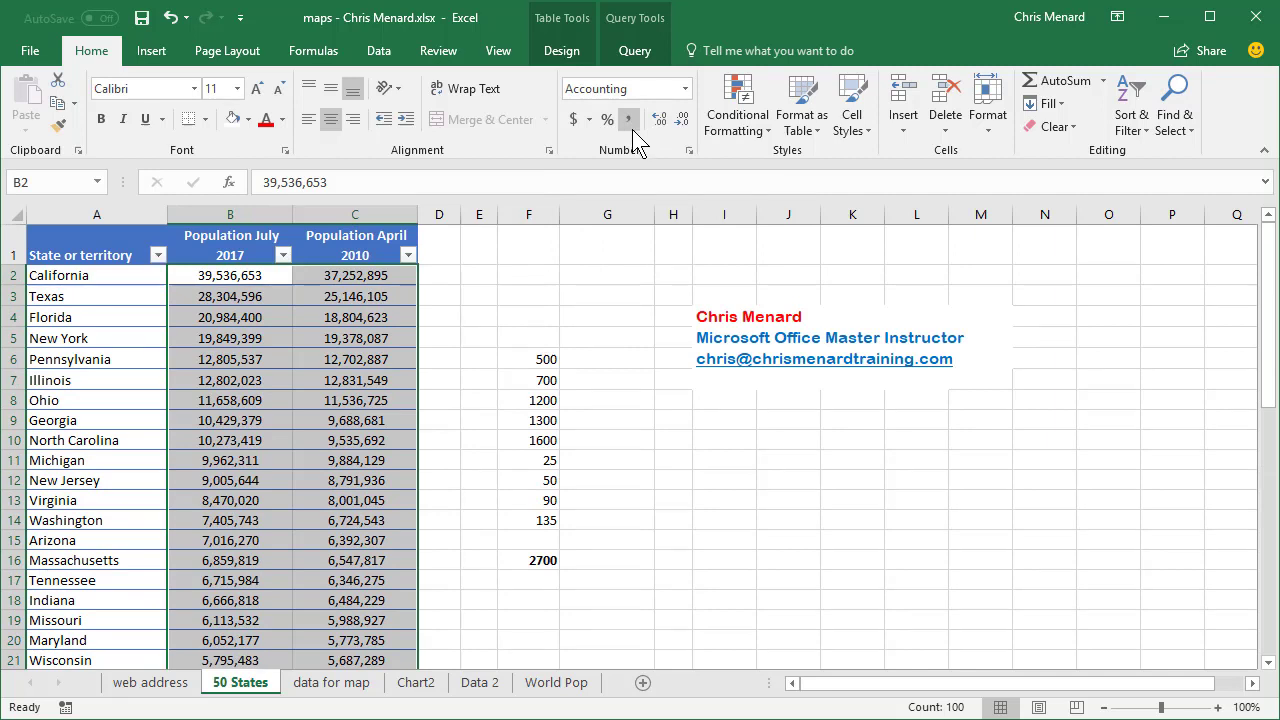
click(354, 119)
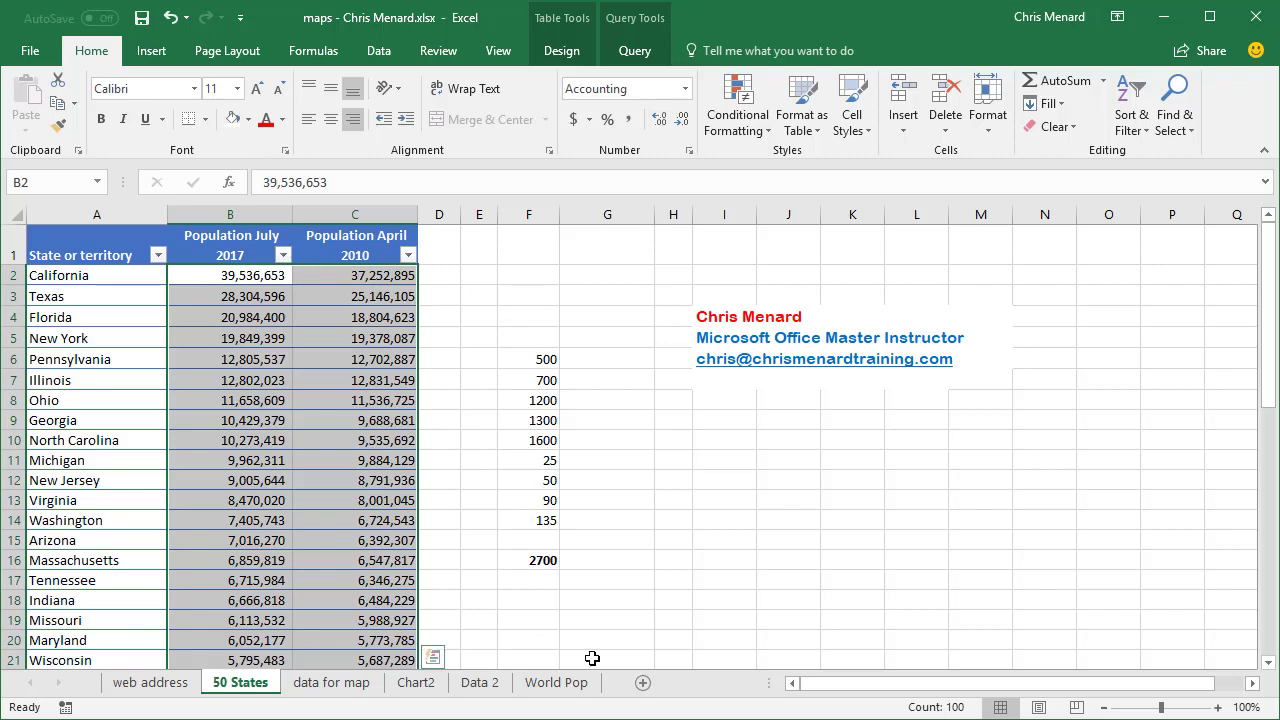
click(545, 560)
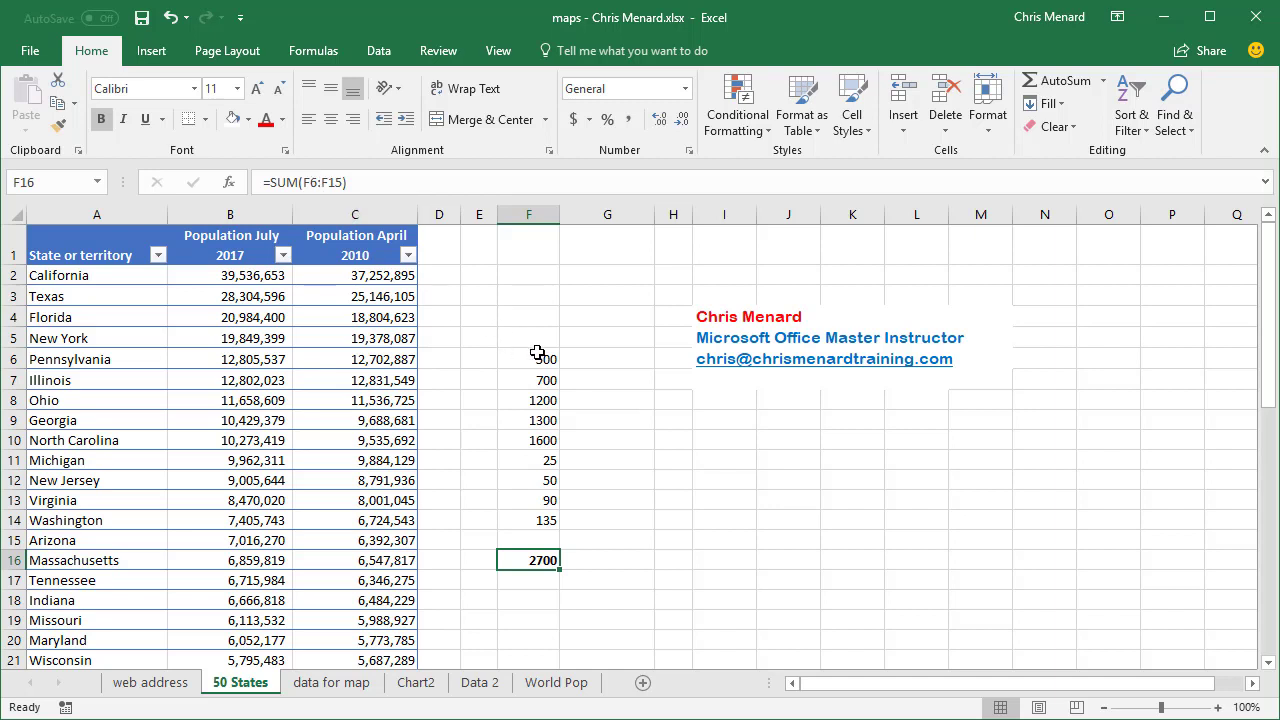
Step: Enter =T(F6) in G6 and fill it down through G14
click(576, 363)
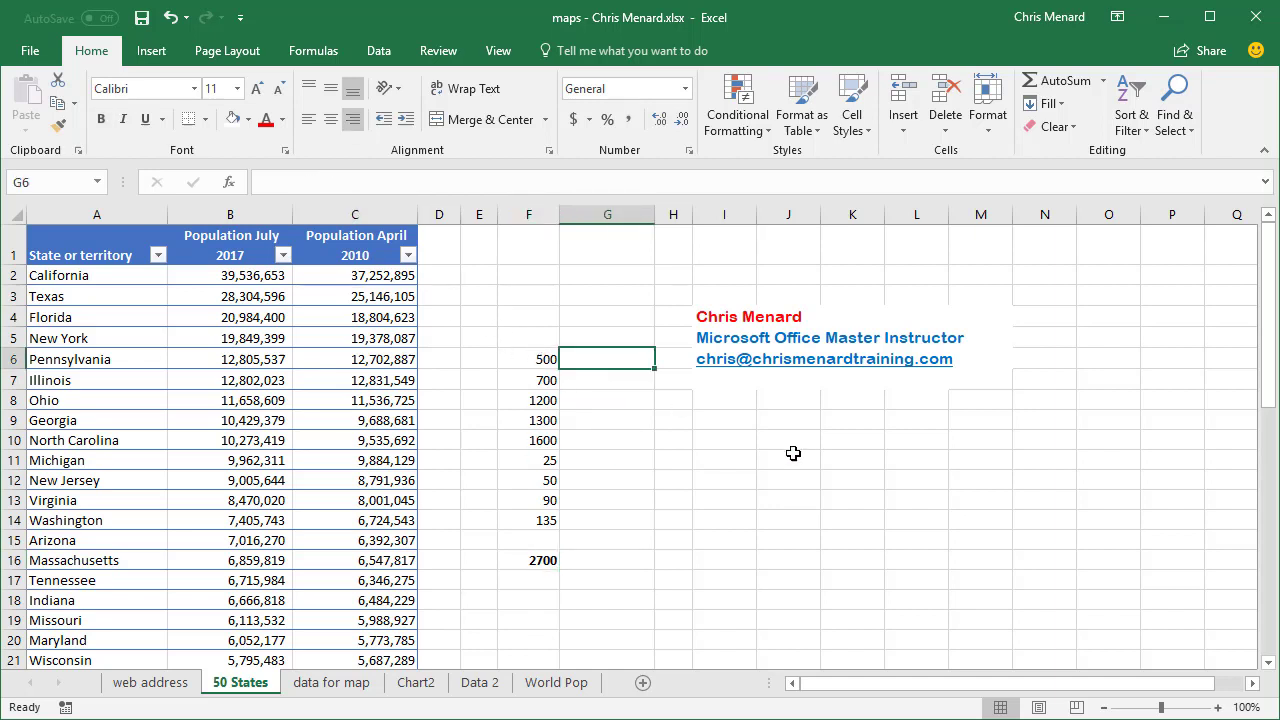
text(=t)
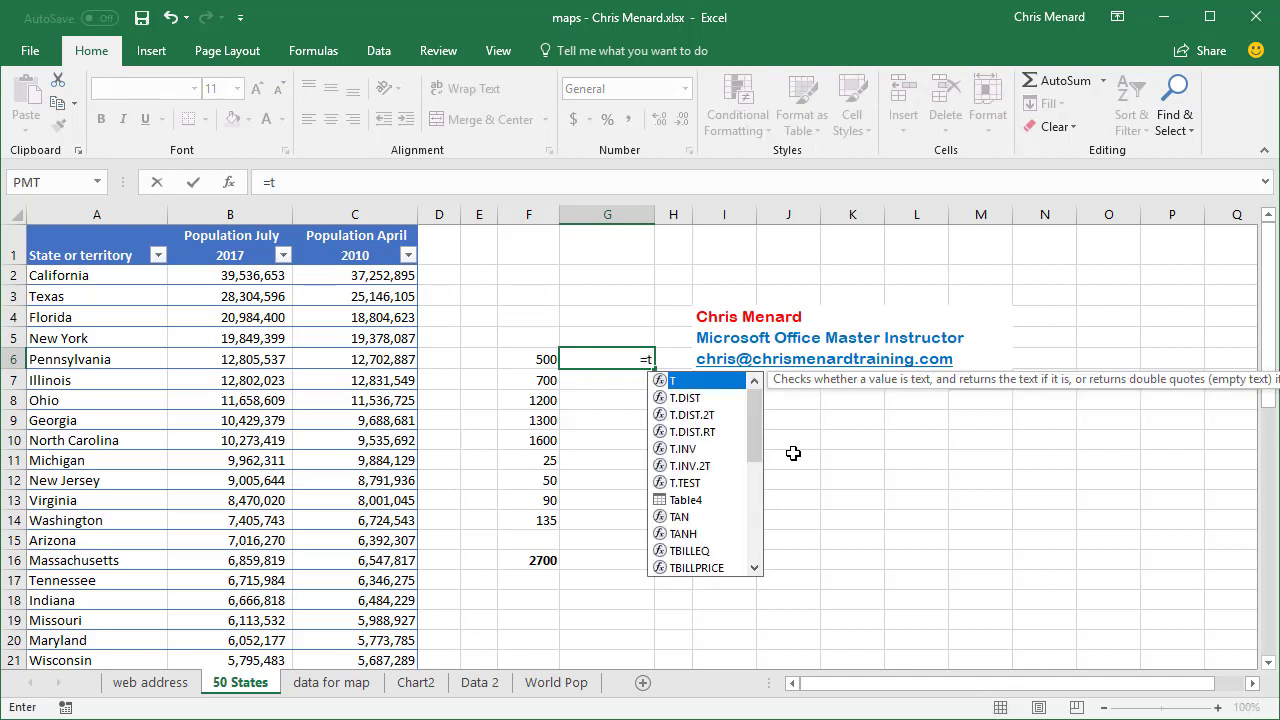
key(Tab)
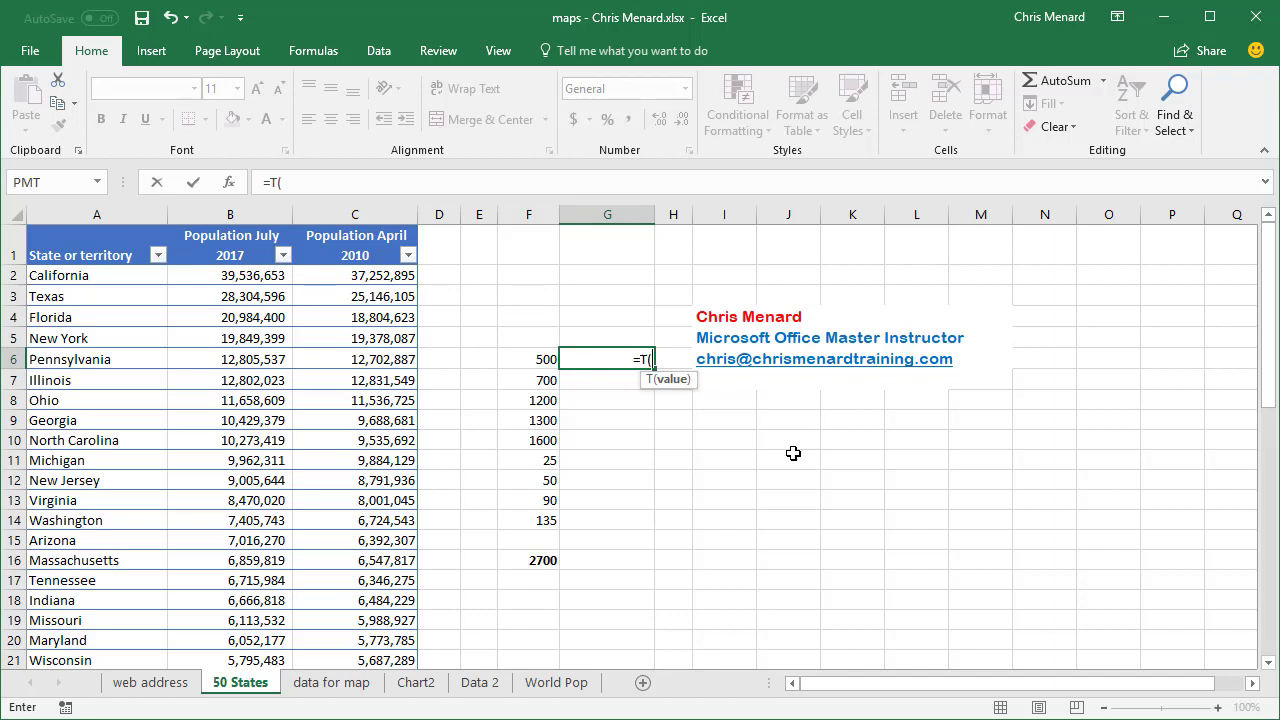
click(537, 359)
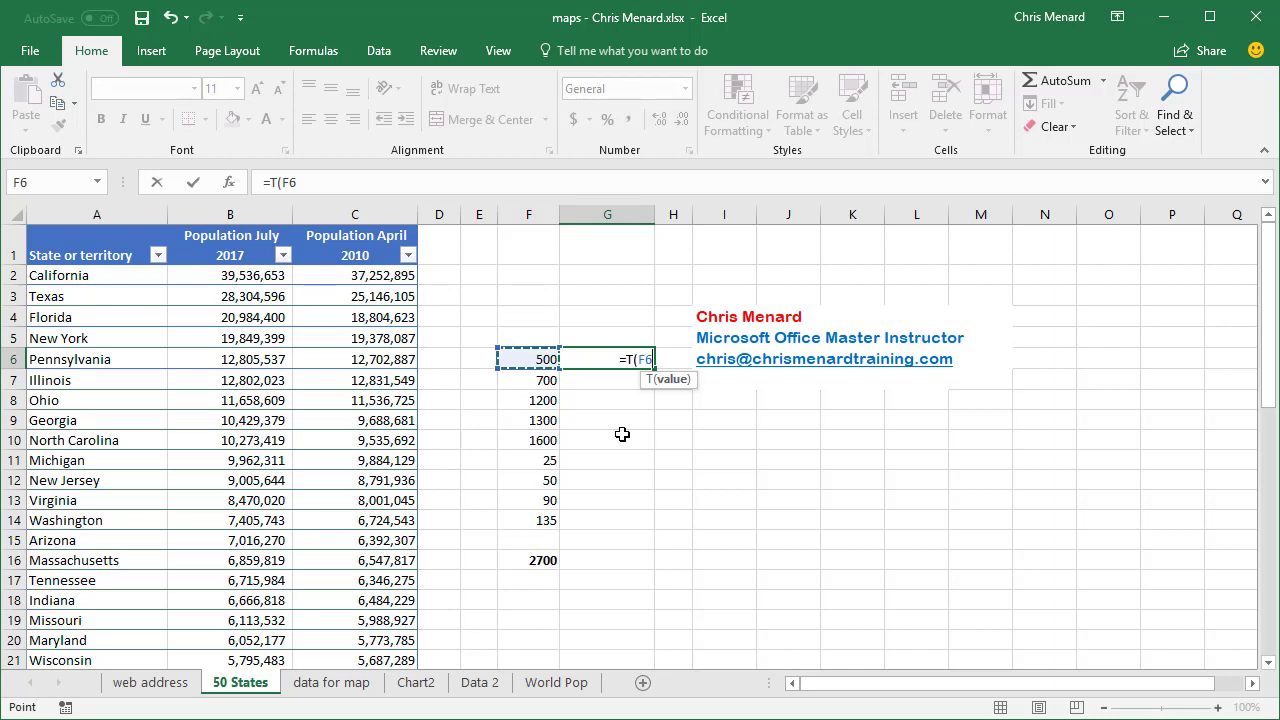
key(Return)
key(Up)
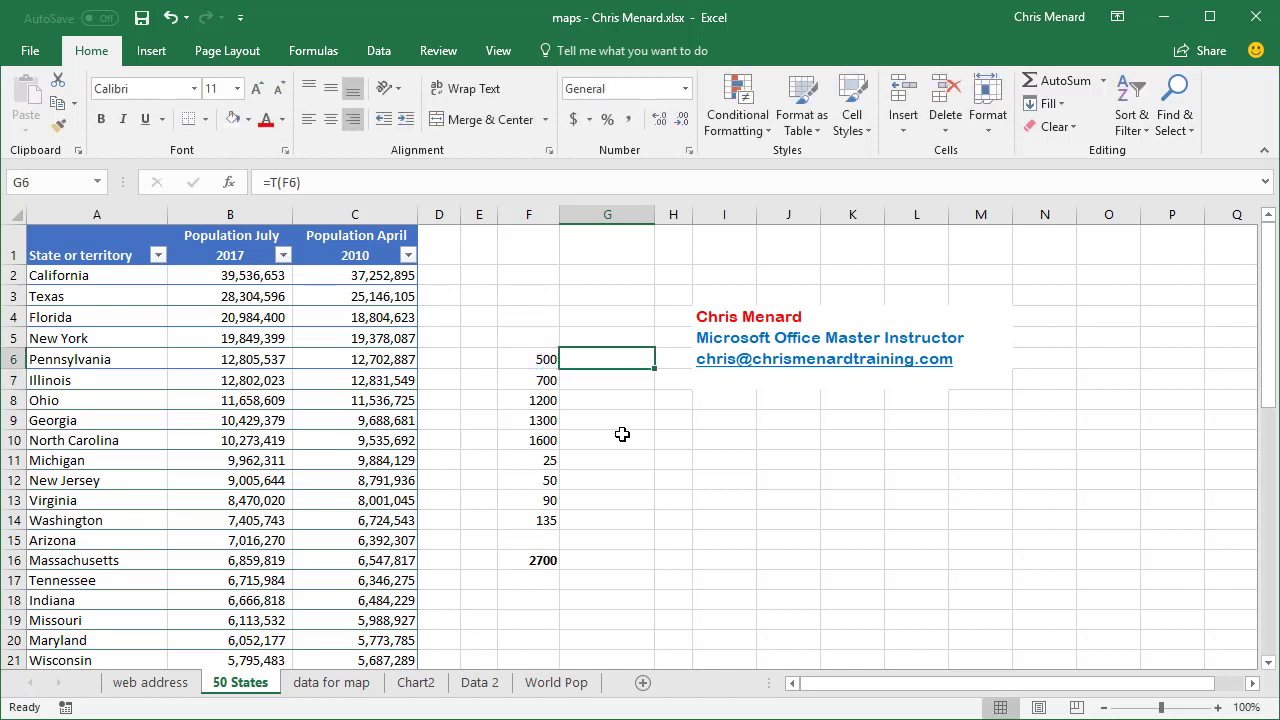
drag(655, 368, 662, 532)
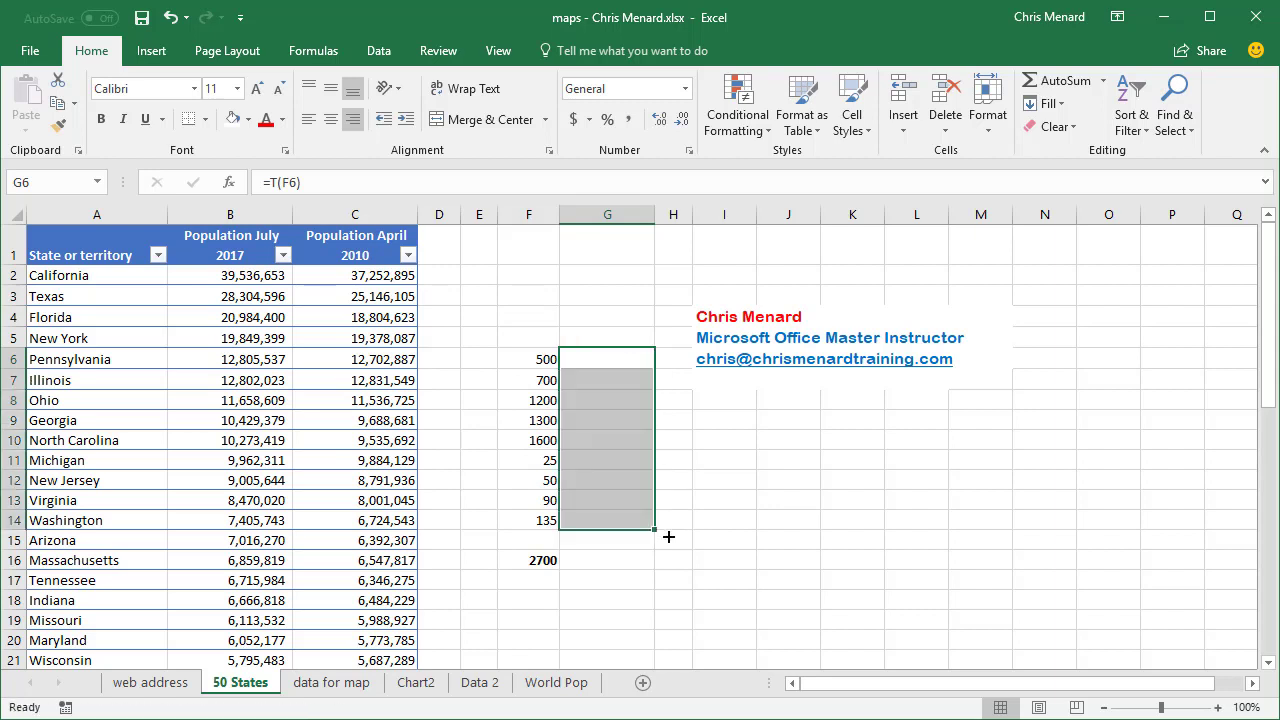
Step: Inspect G9, F9, F10 and F16 to confirm 1300 and 1600 are stored as text
click(608, 425)
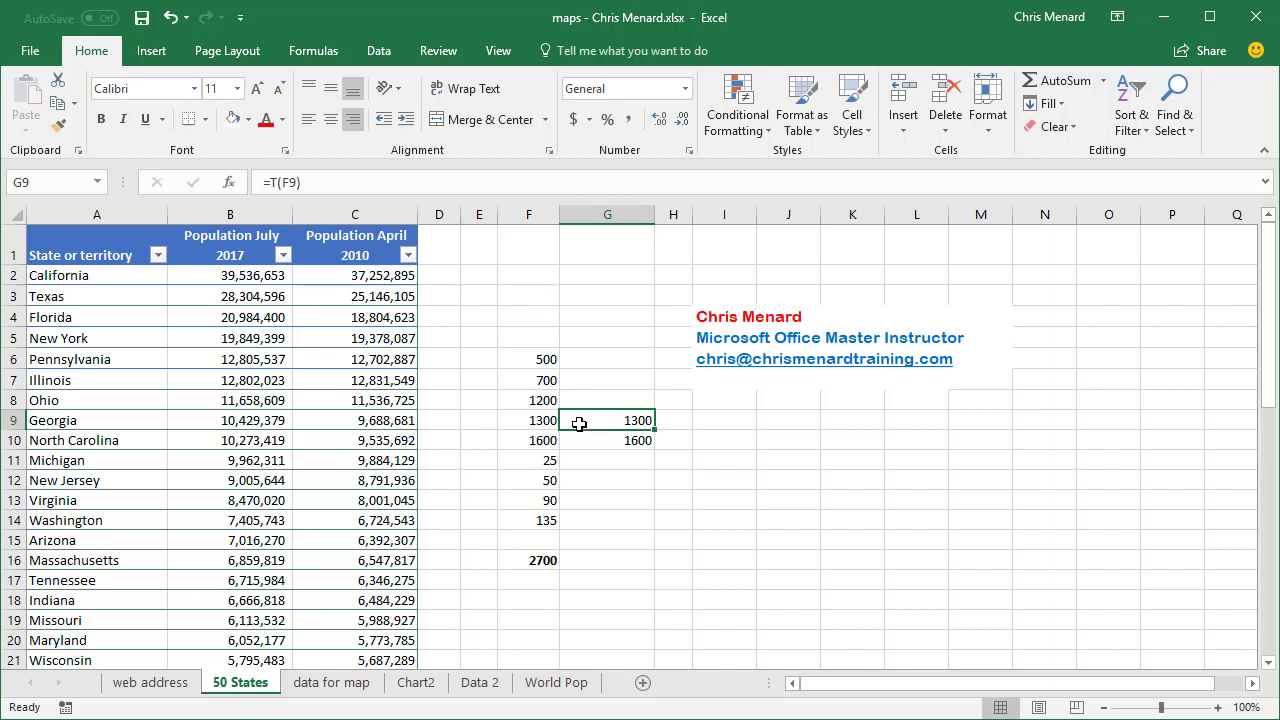
click(543, 423)
click(545, 440)
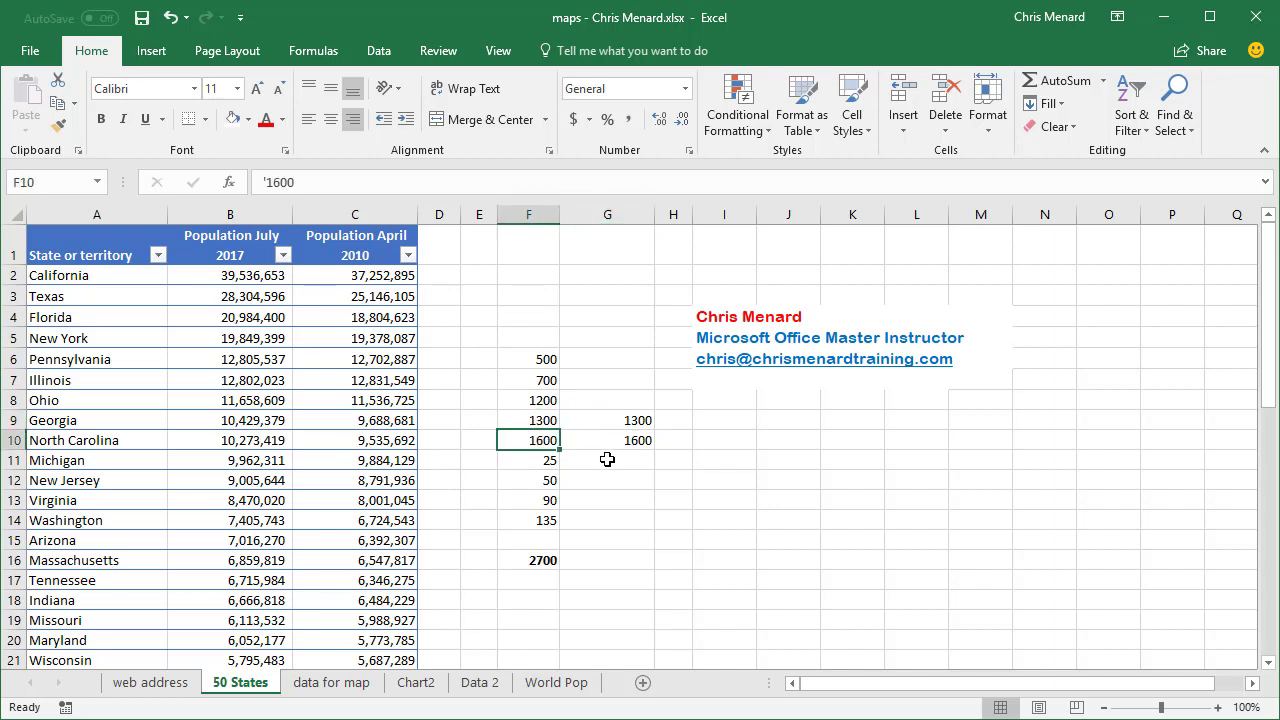
click(543, 561)
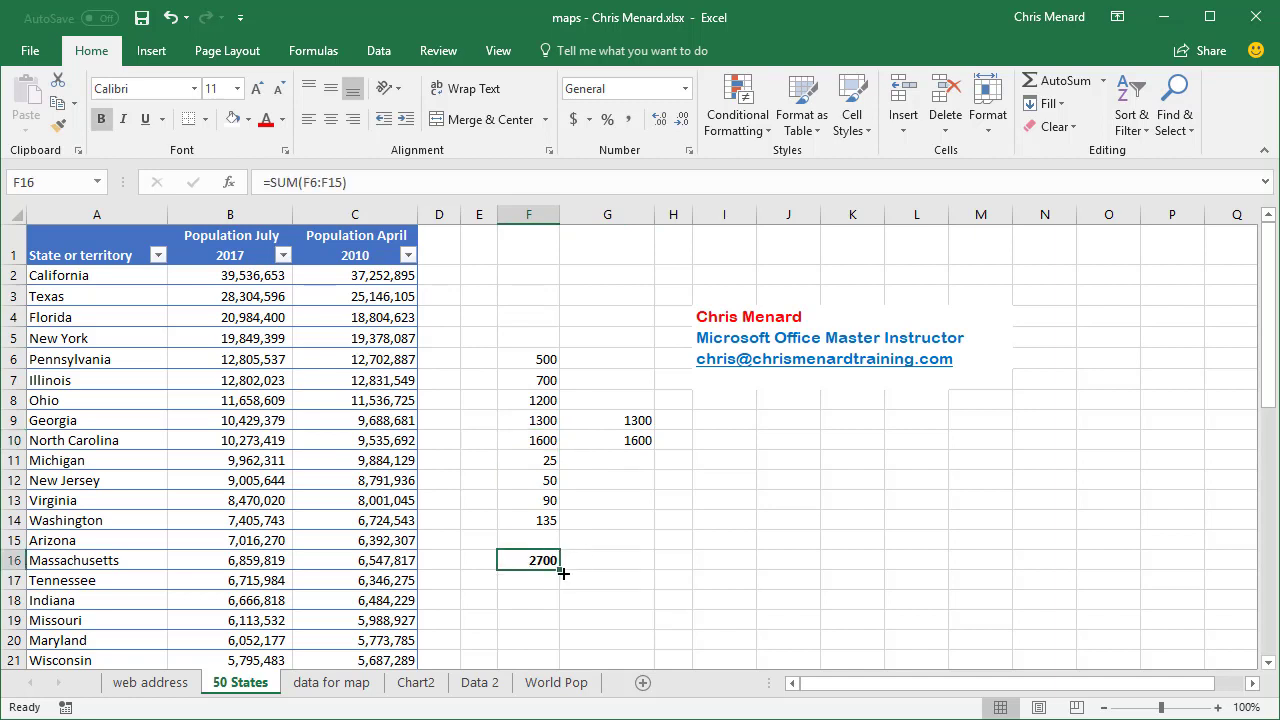
click(601, 426)
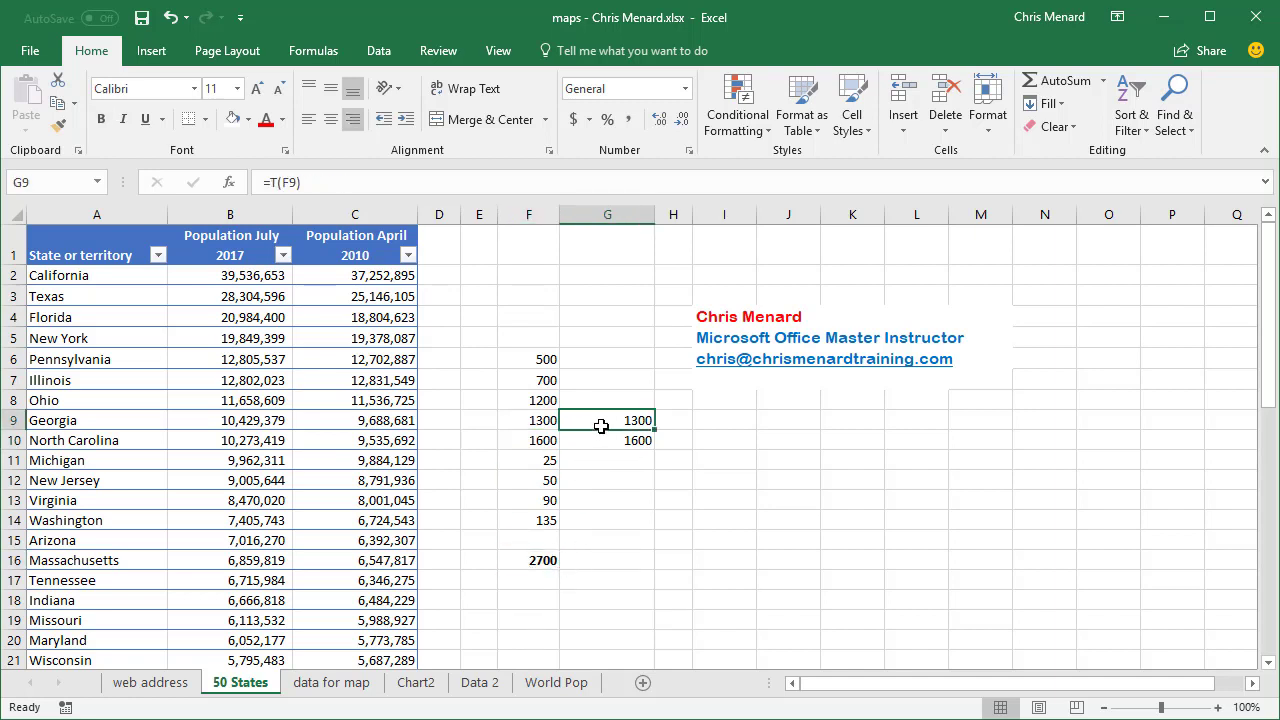
Step: Enter a helper value of 1 in F2 and copy it
click(528, 277)
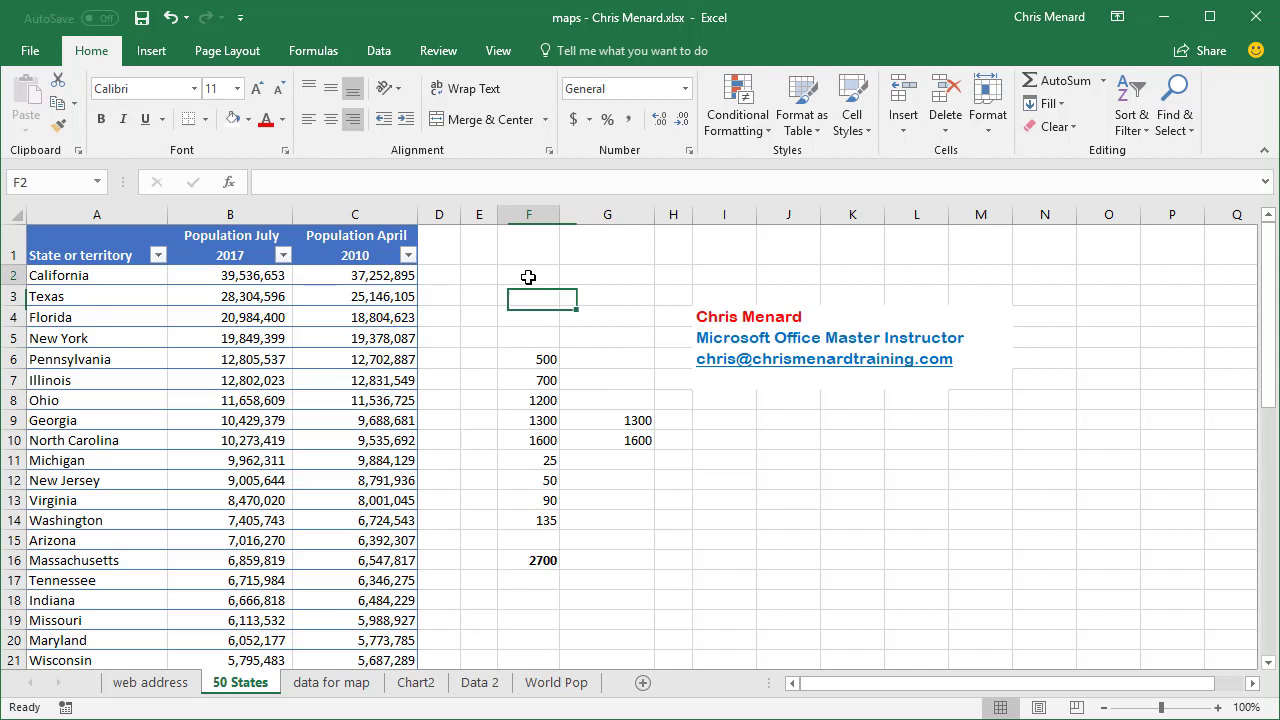
text(1)
key(Return)
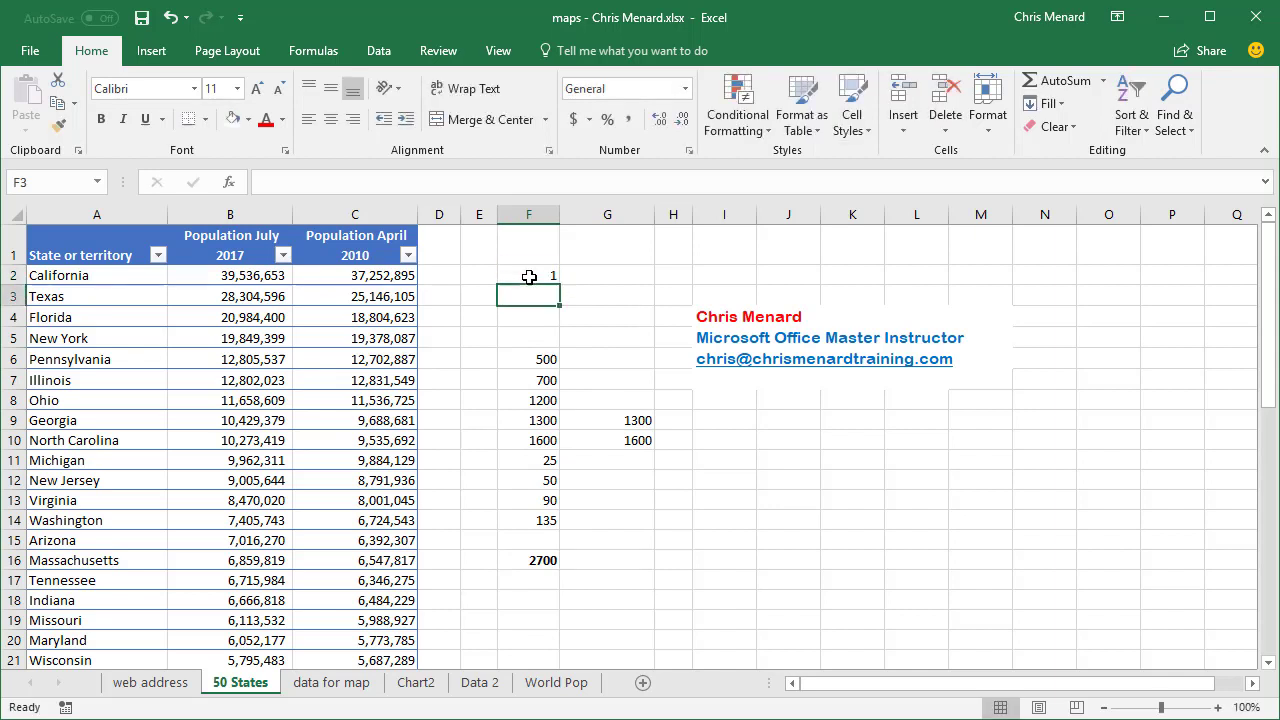
click(529, 277)
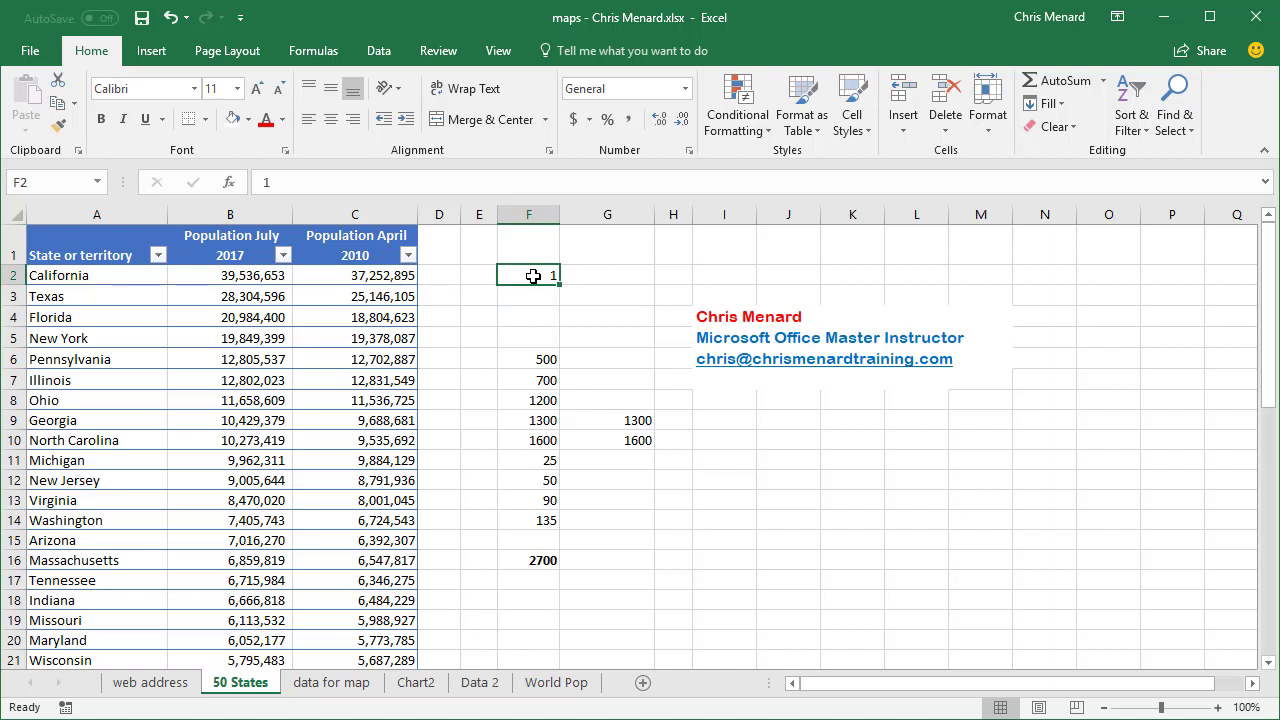
right_click(533, 276)
click(572, 310)
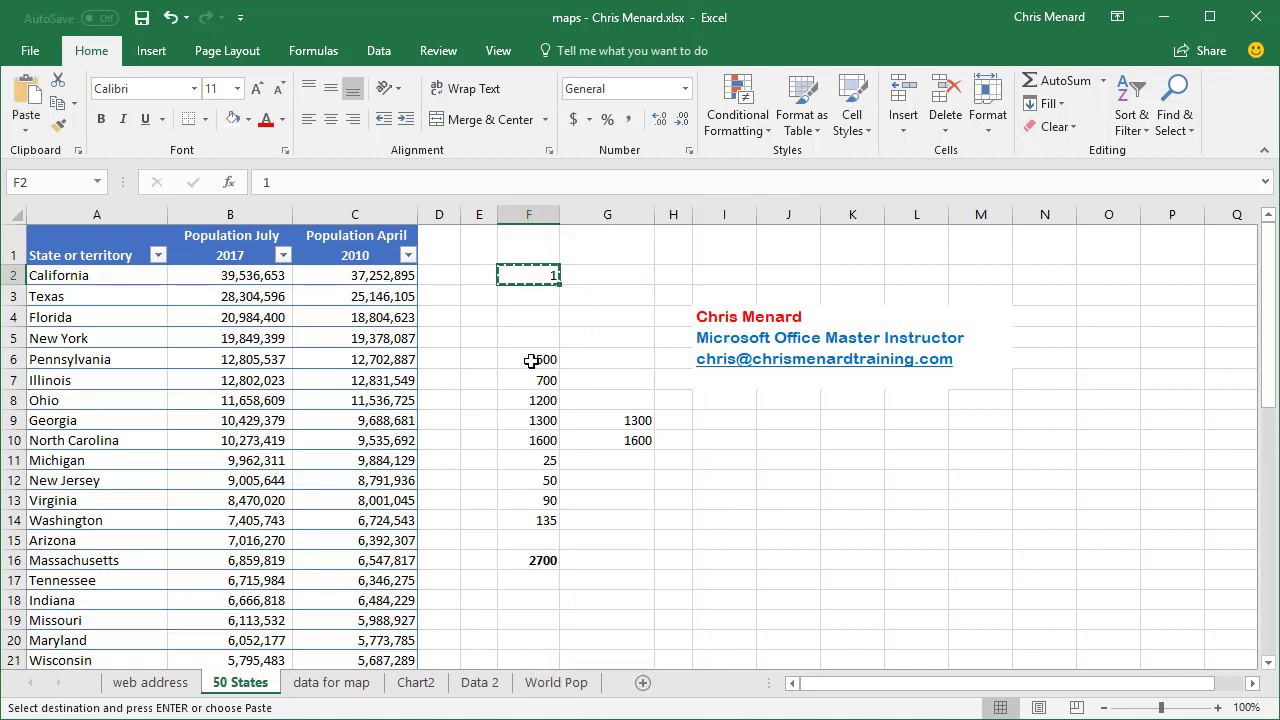
Step: Paste Special with Multiply onto F6:F14 so the F16 total becomes 5600
drag(531, 361, 534, 524)
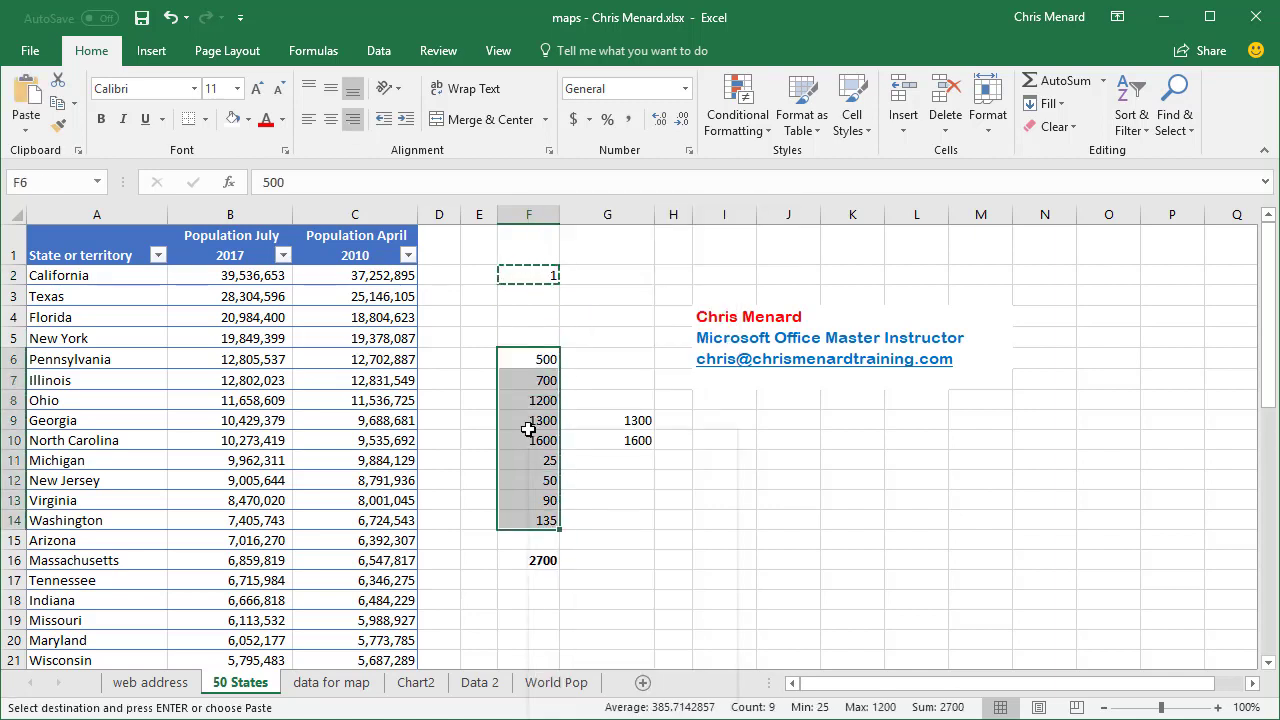
right_click(528, 428)
click(625, 542)
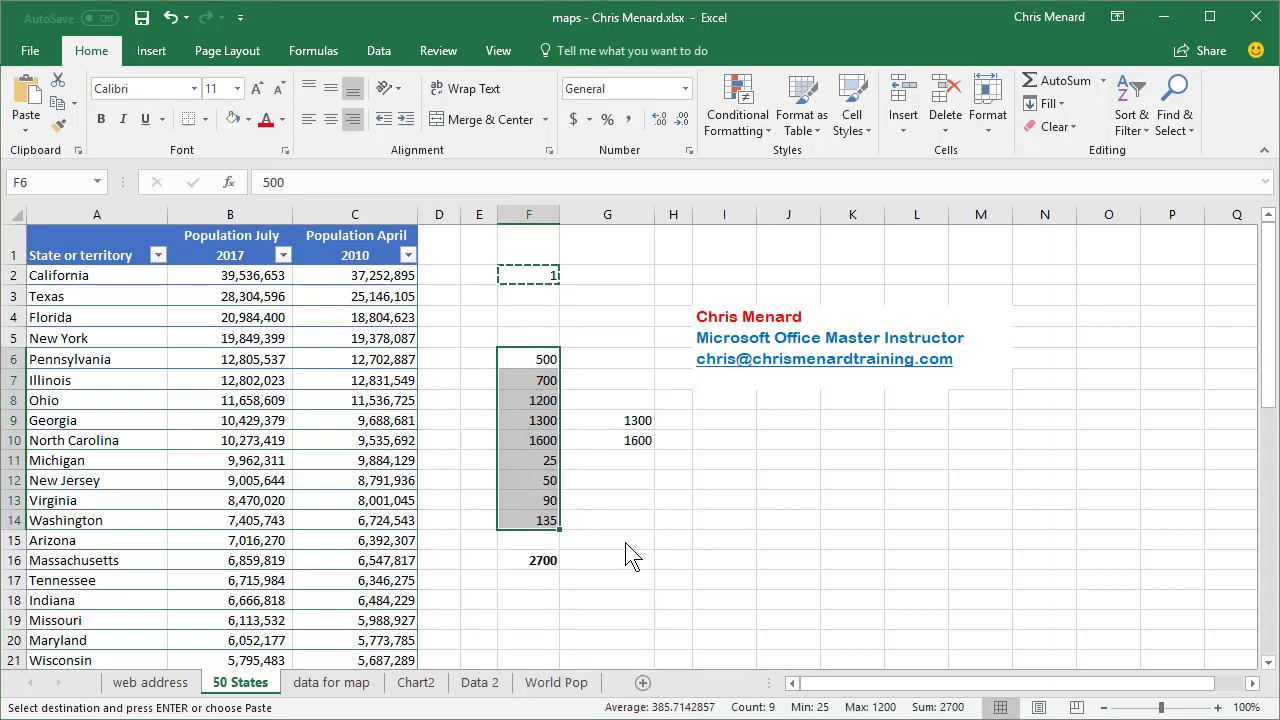
click(664, 568)
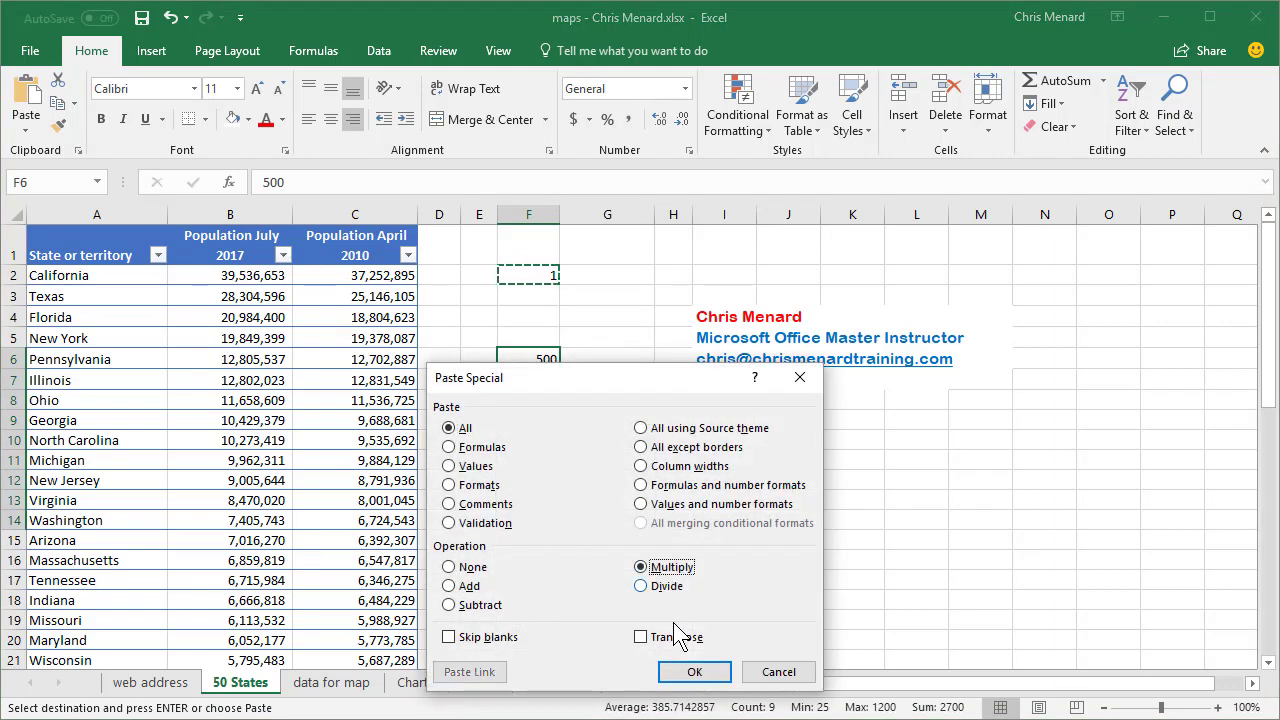
click(694, 672)
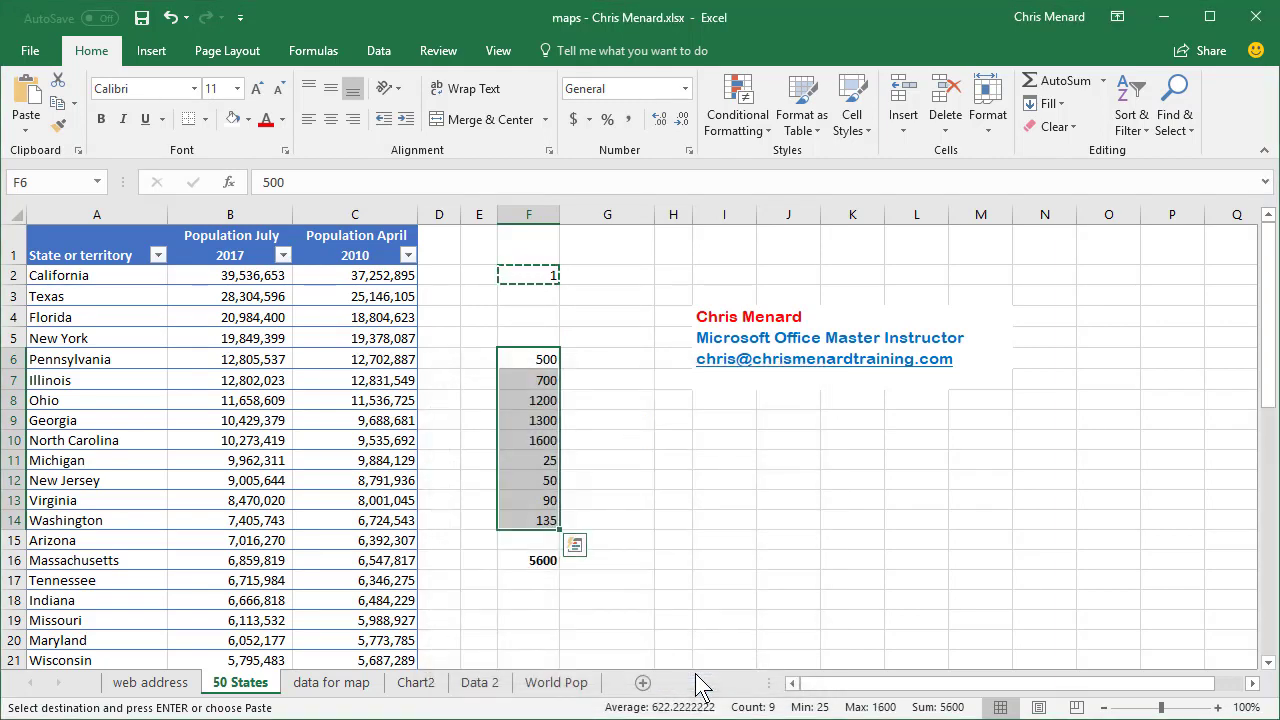
click(520, 563)
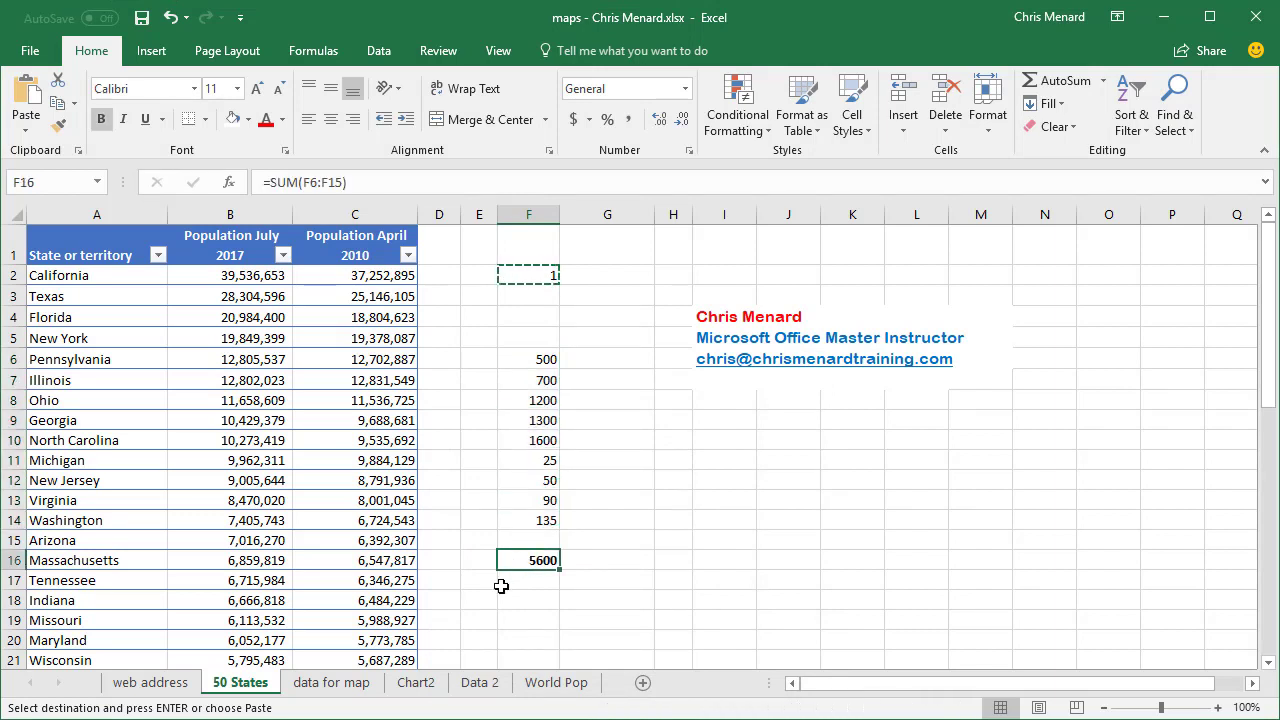
Step: Undo and redo the multiply to compare totals, then cancel the copy and reselect F2
key(ctrl+z)
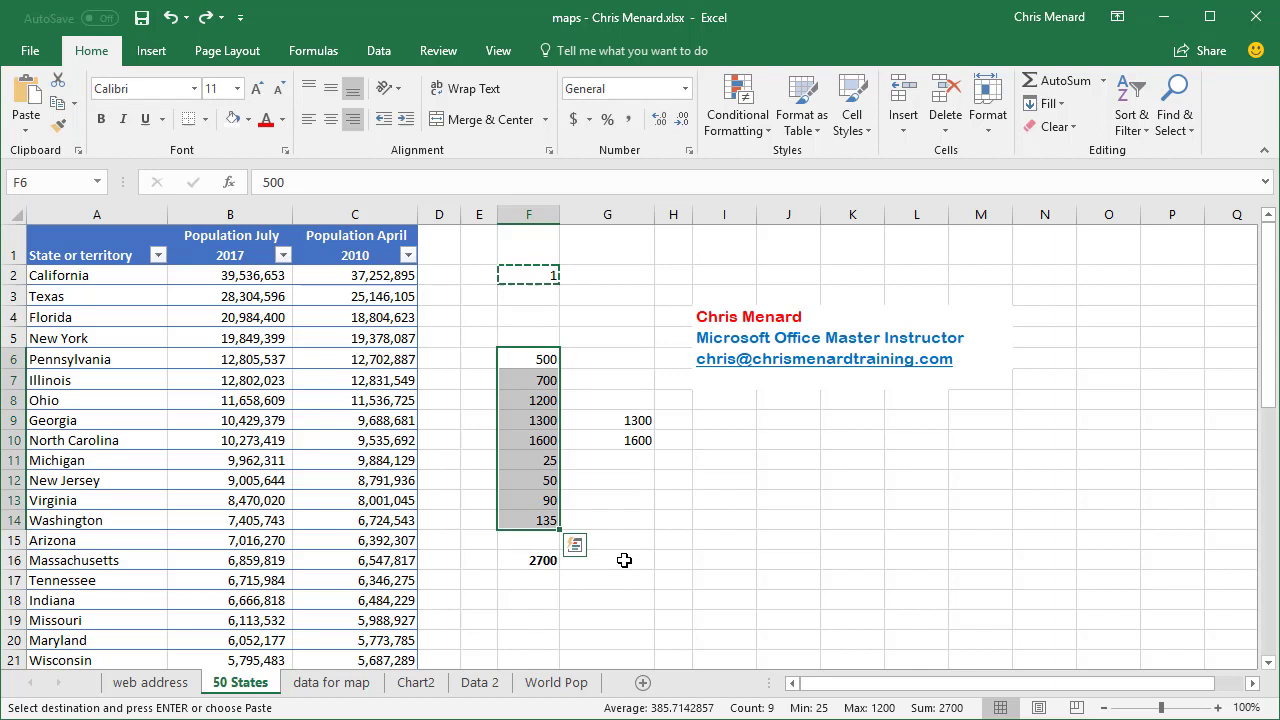
key(ctrl+y)
key(Escape)
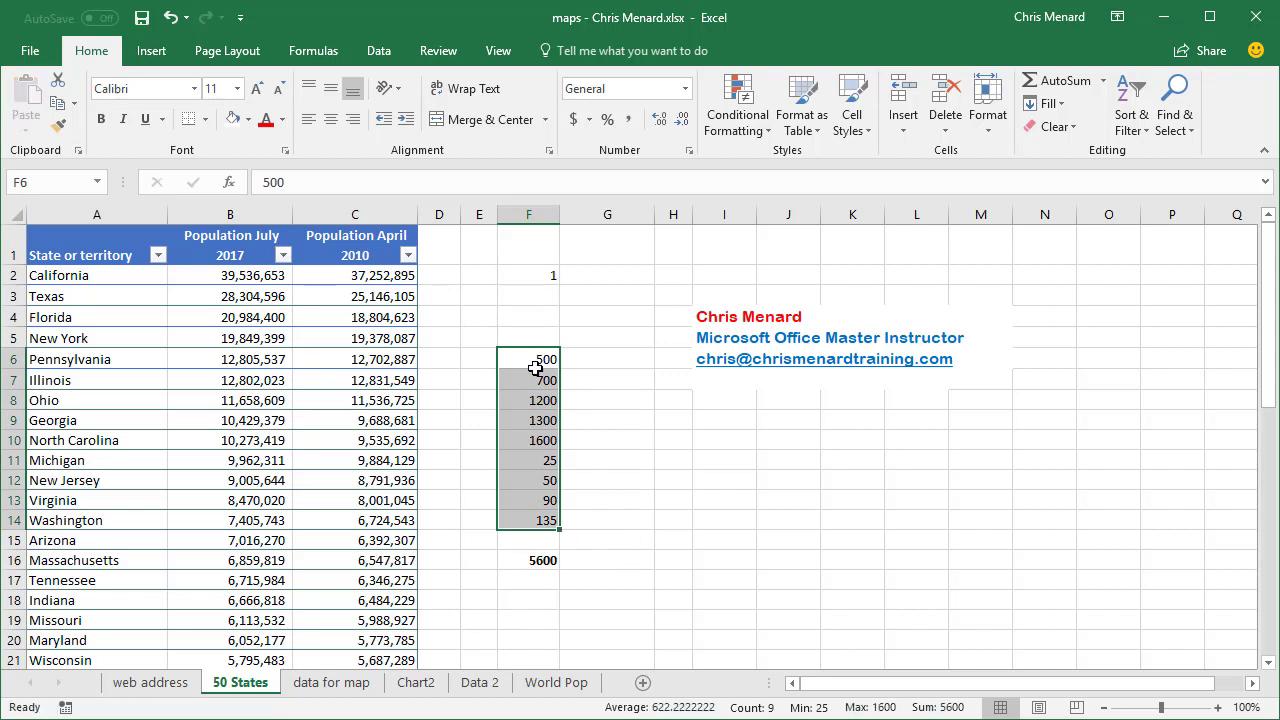
click(537, 275)
right_click(537, 275)
click(575, 309)
drag(258, 278, 373, 577)
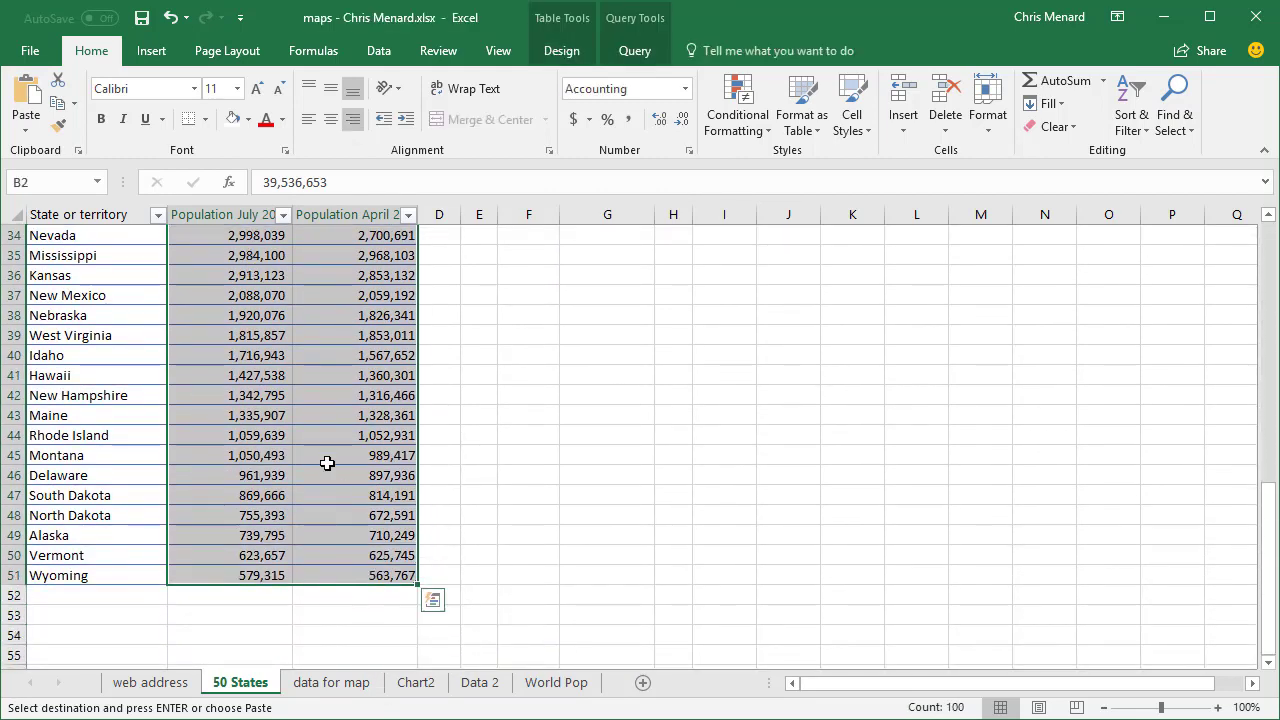
right_click(288, 288)
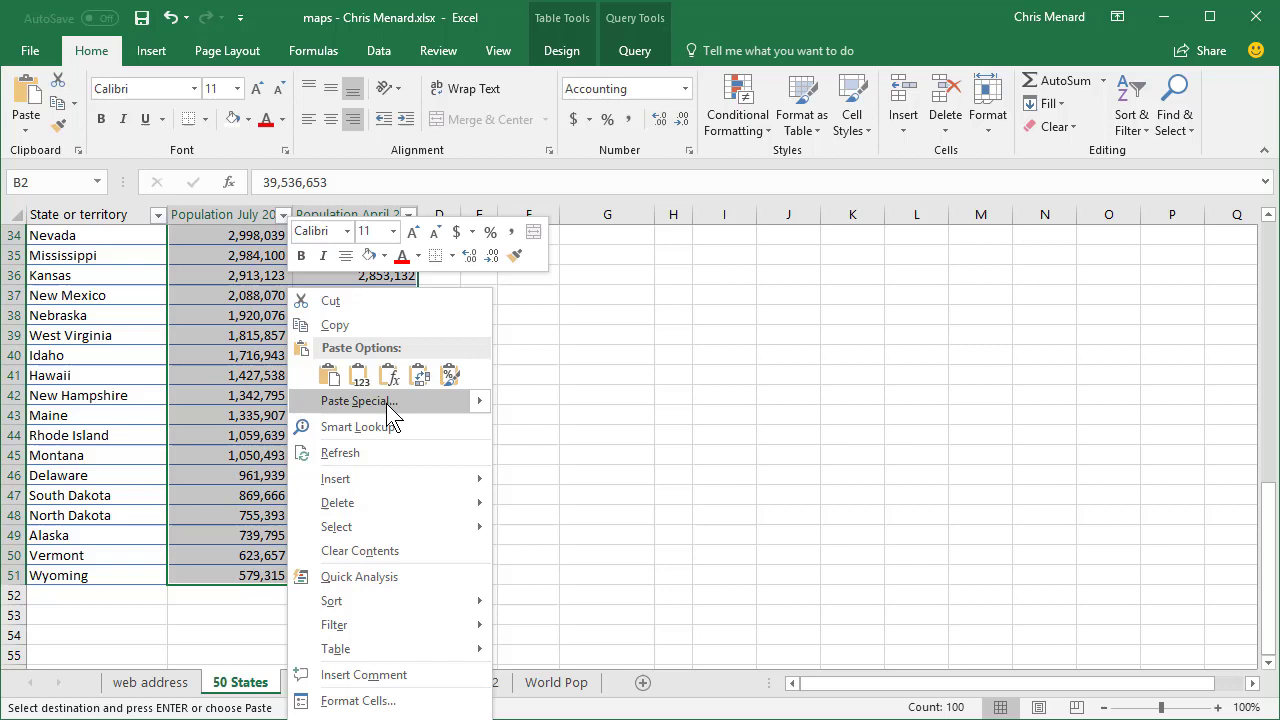
click(385, 402)
click(431, 428)
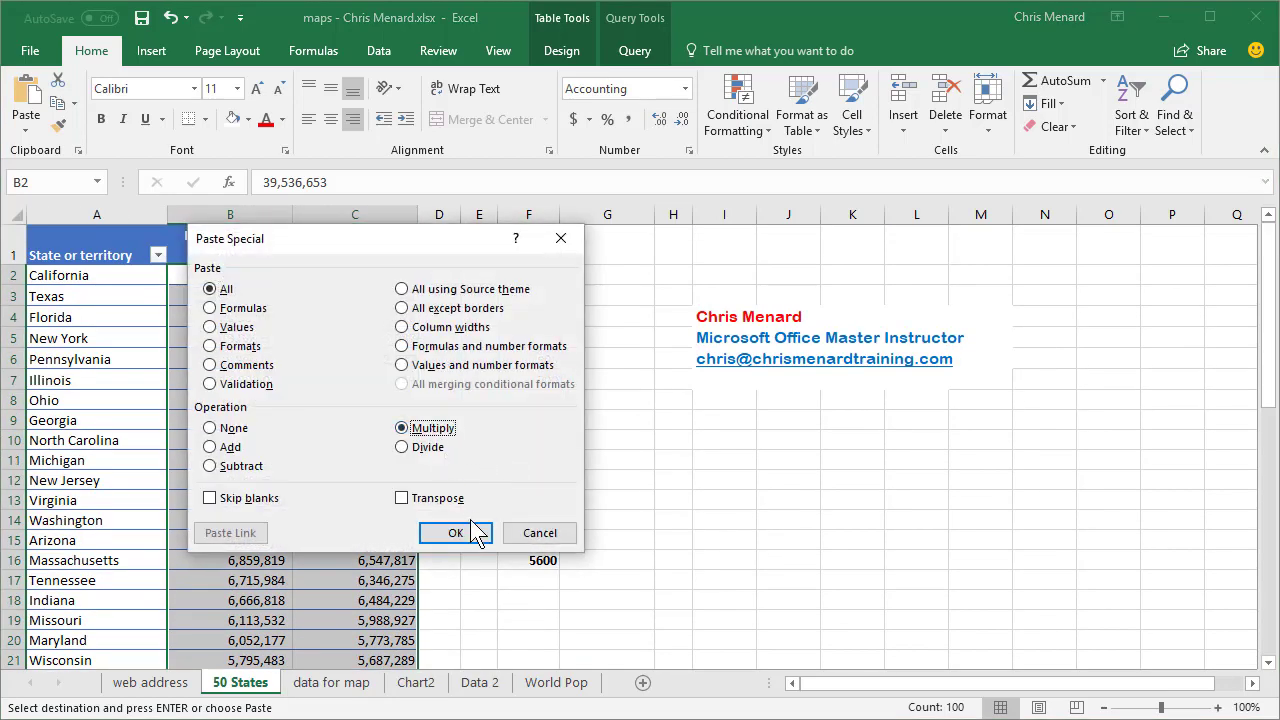
click(462, 534)
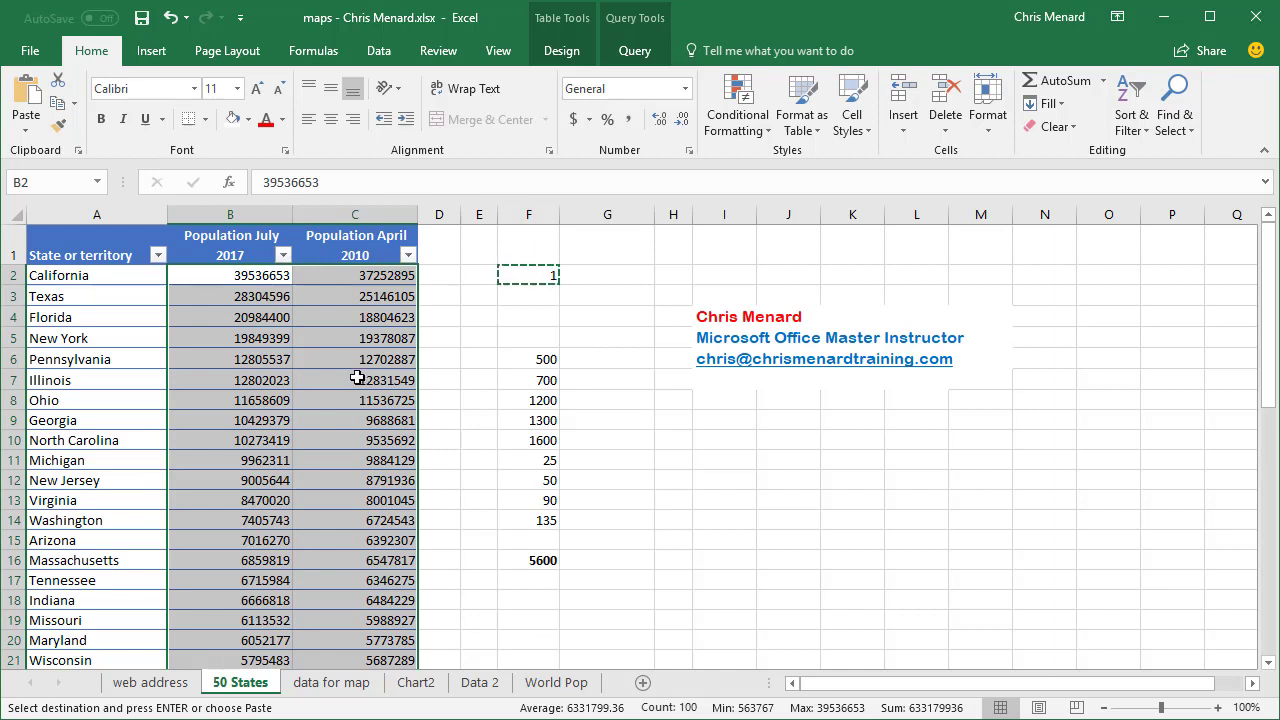
key(Escape)
key(ctrl+z)
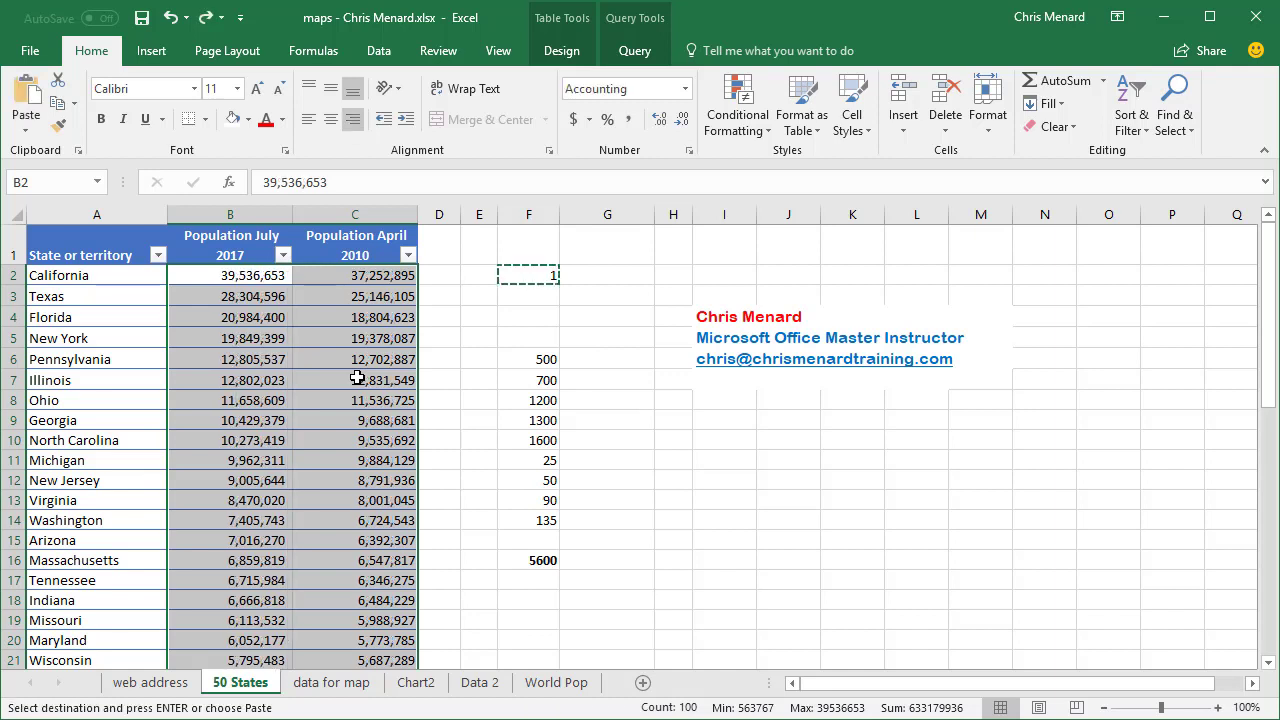
key(Escape)
Step: Check F6 and G6, then select the population cells B2:C51
click(545, 362)
click(579, 364)
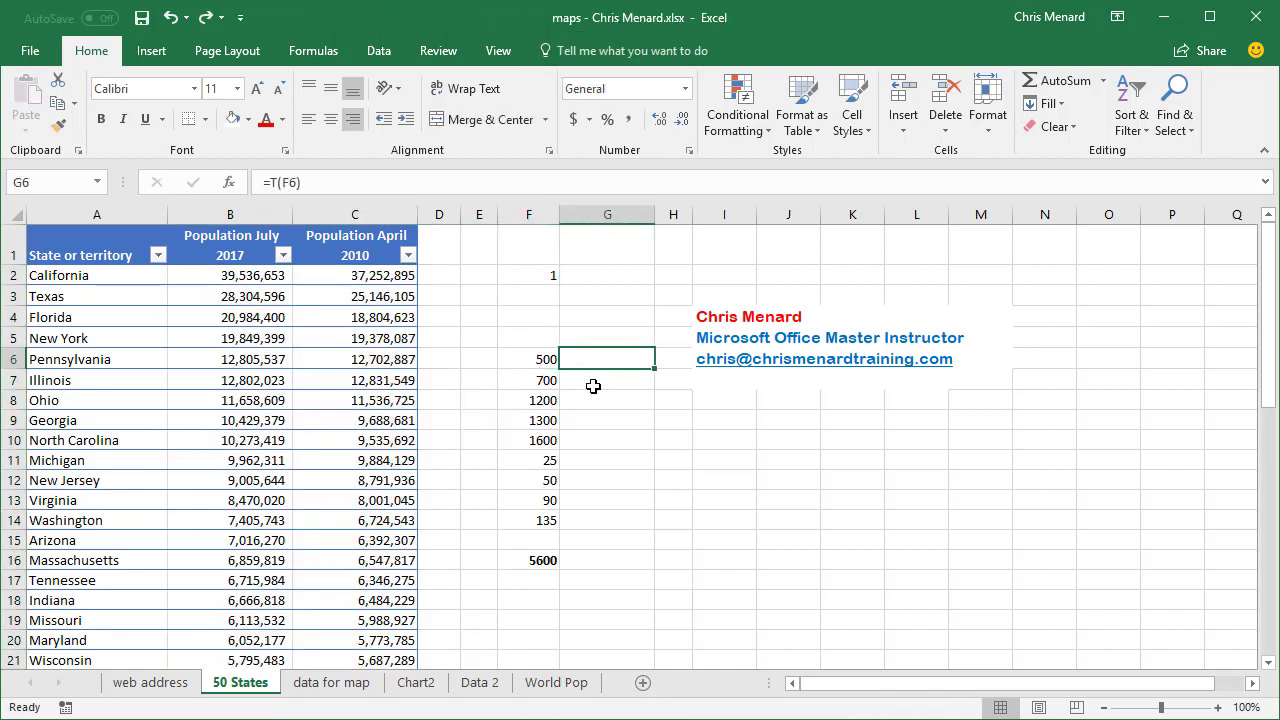
click(261, 279)
key(ctrl+shift+Right)
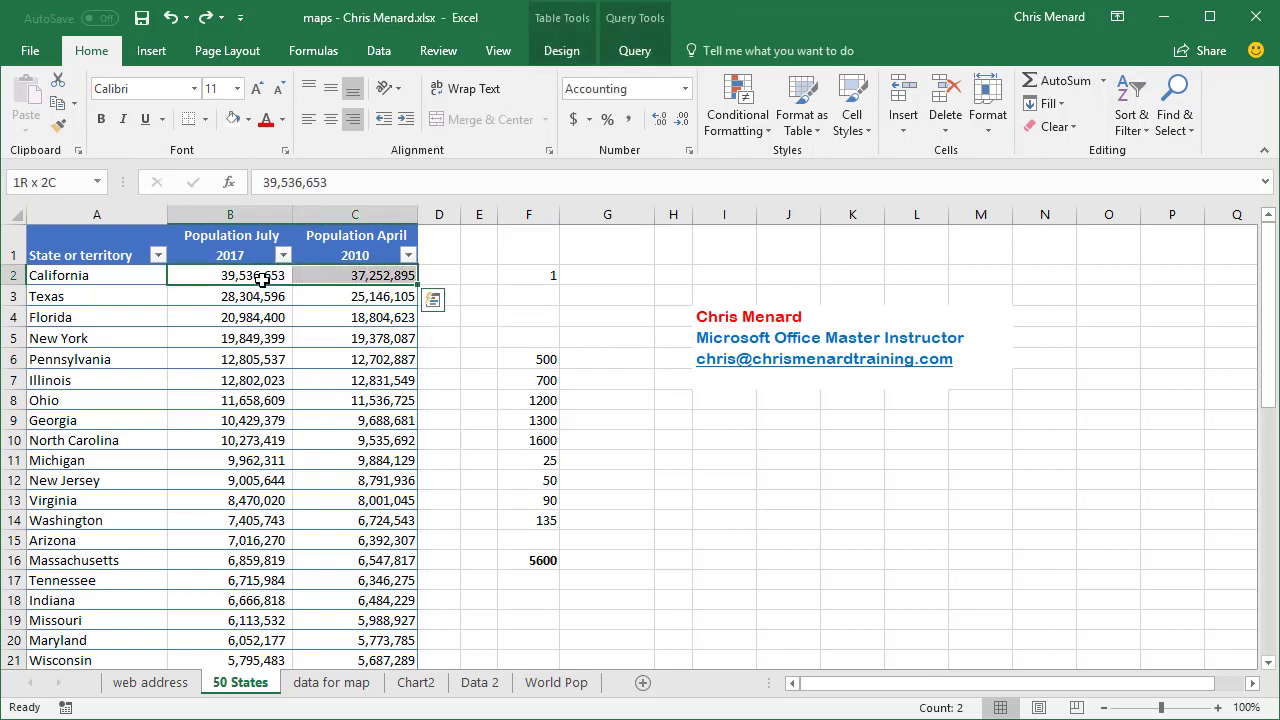
key(ctrl+shift+Down)
Step: Create a formula-based conditional formatting rule using =ISTEXT(B2)
click(726, 124)
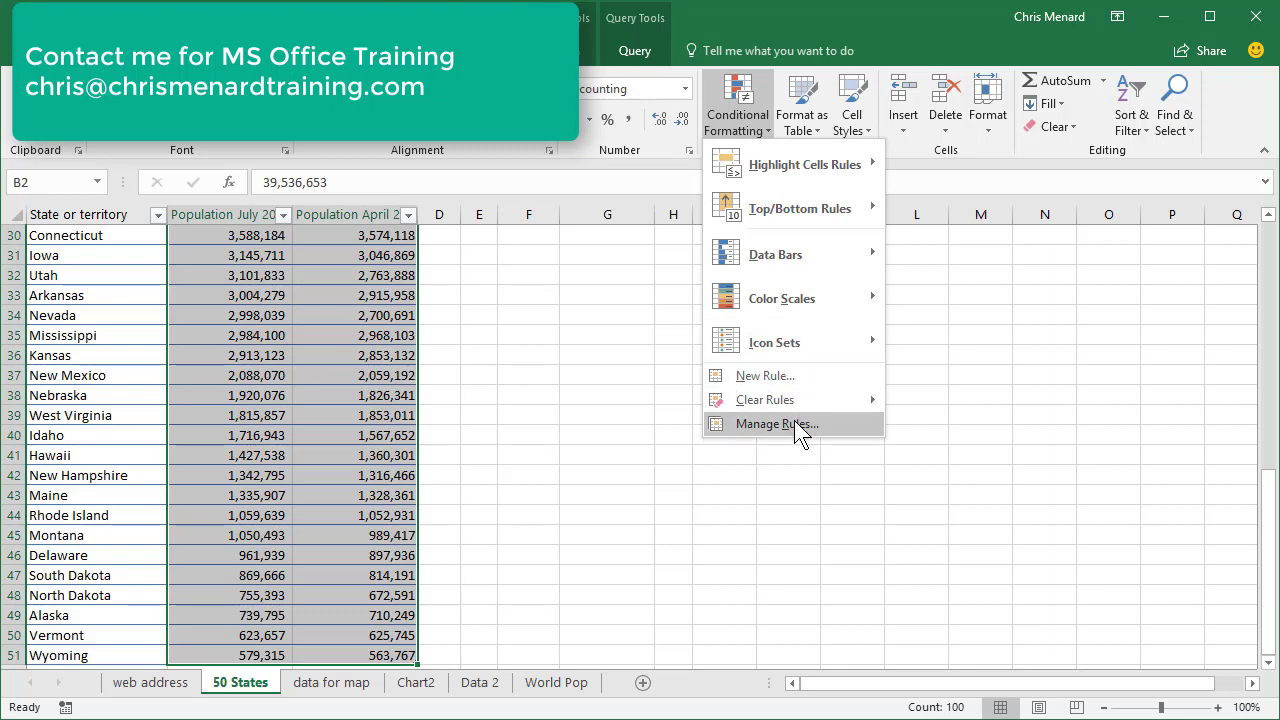
click(798, 377)
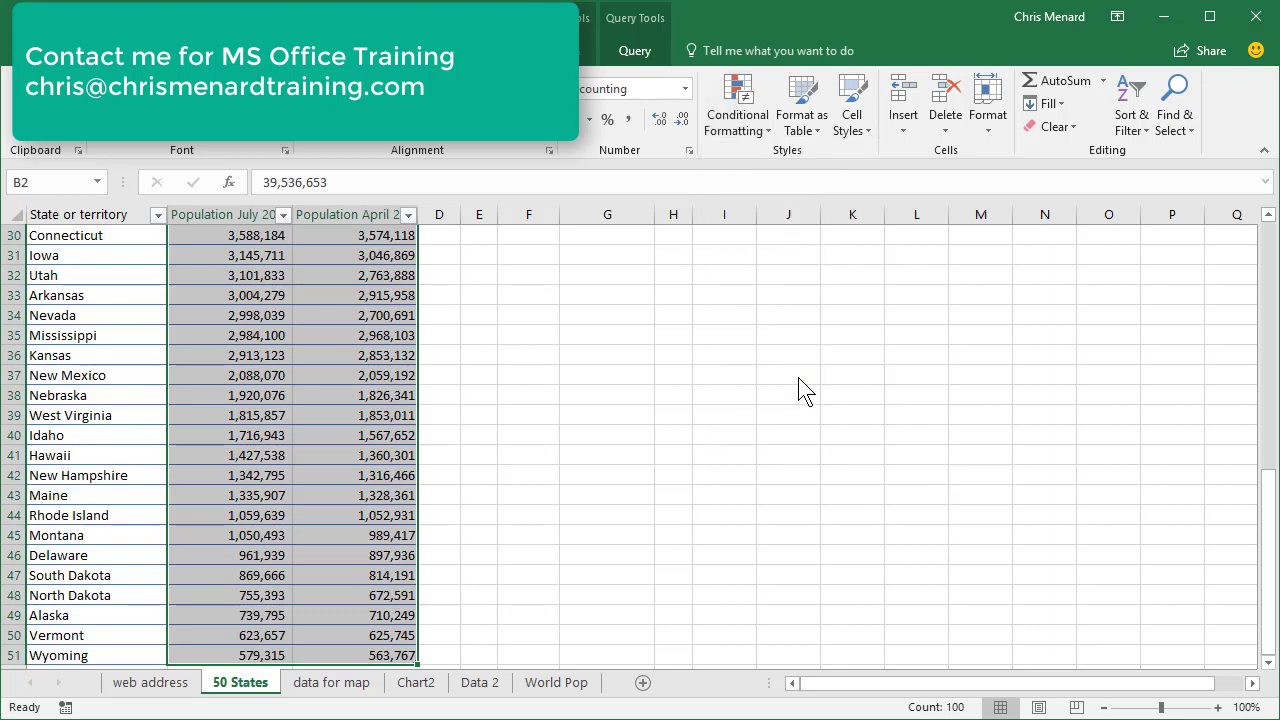
click(560, 273)
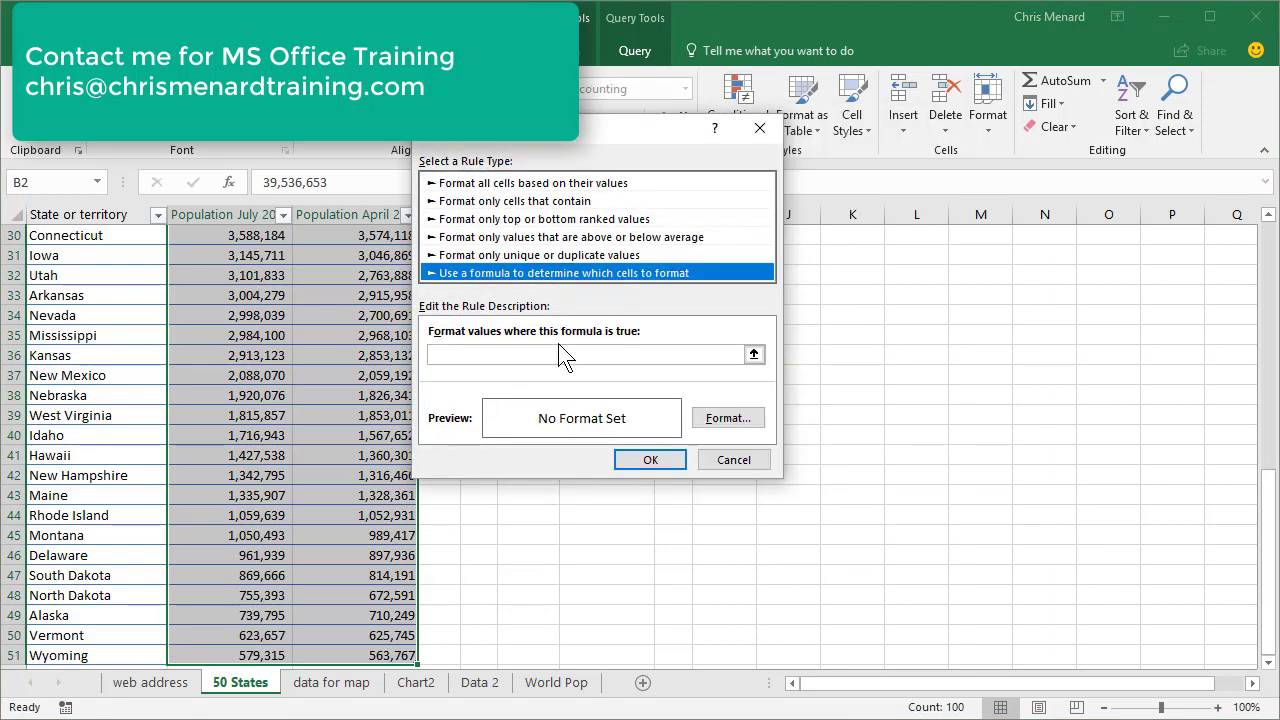
click(557, 353)
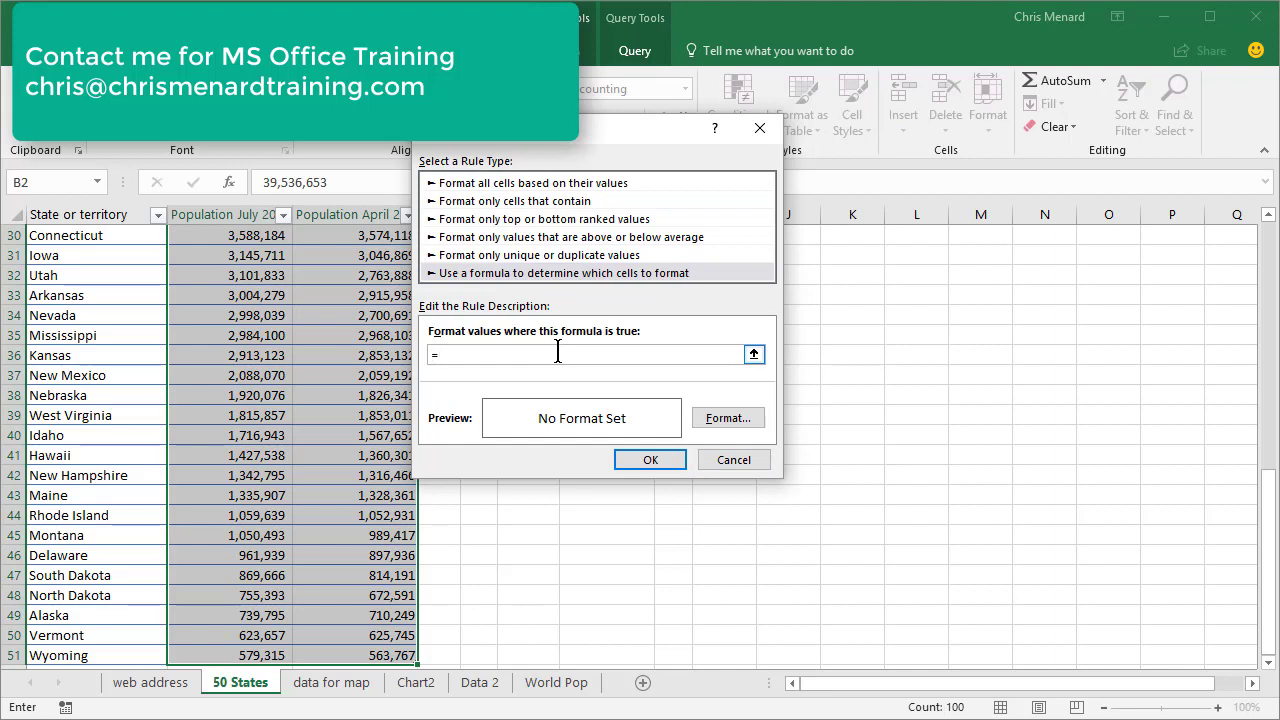
text(=istext(B2)
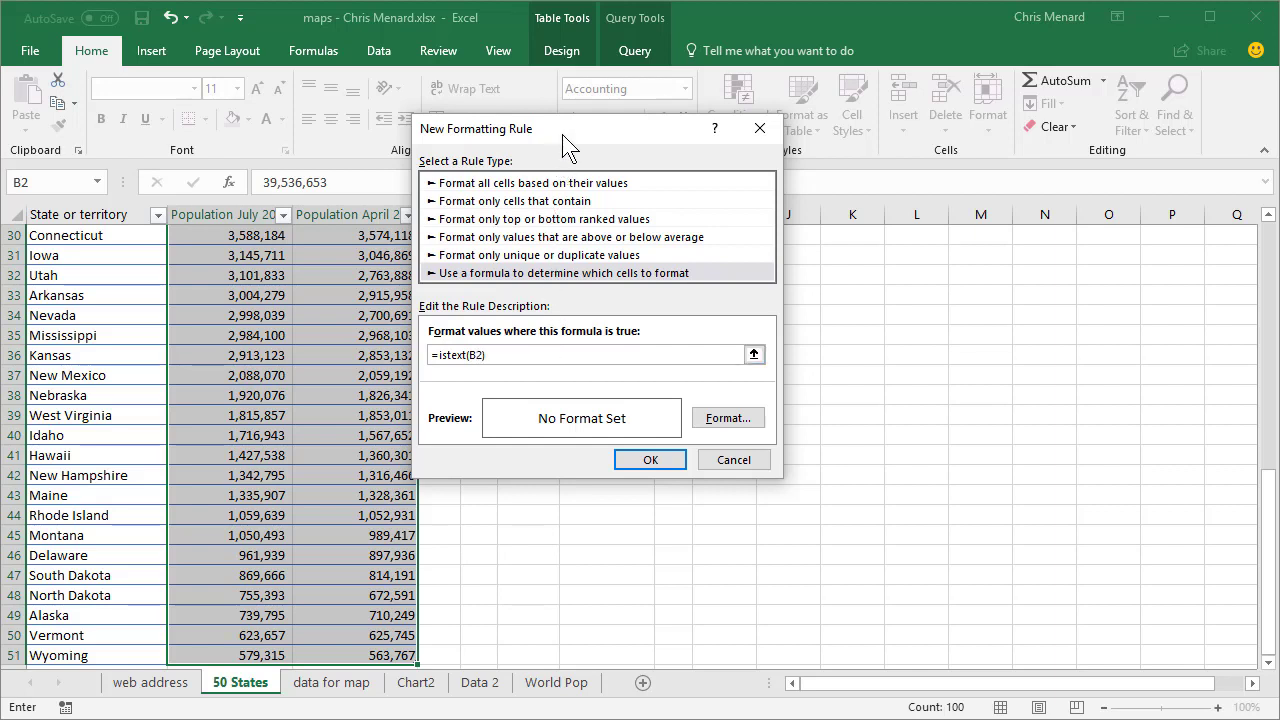
Step: Give the ISTEXT rule a yellow fill and apply it to the population columns
drag(567, 133, 662, 163)
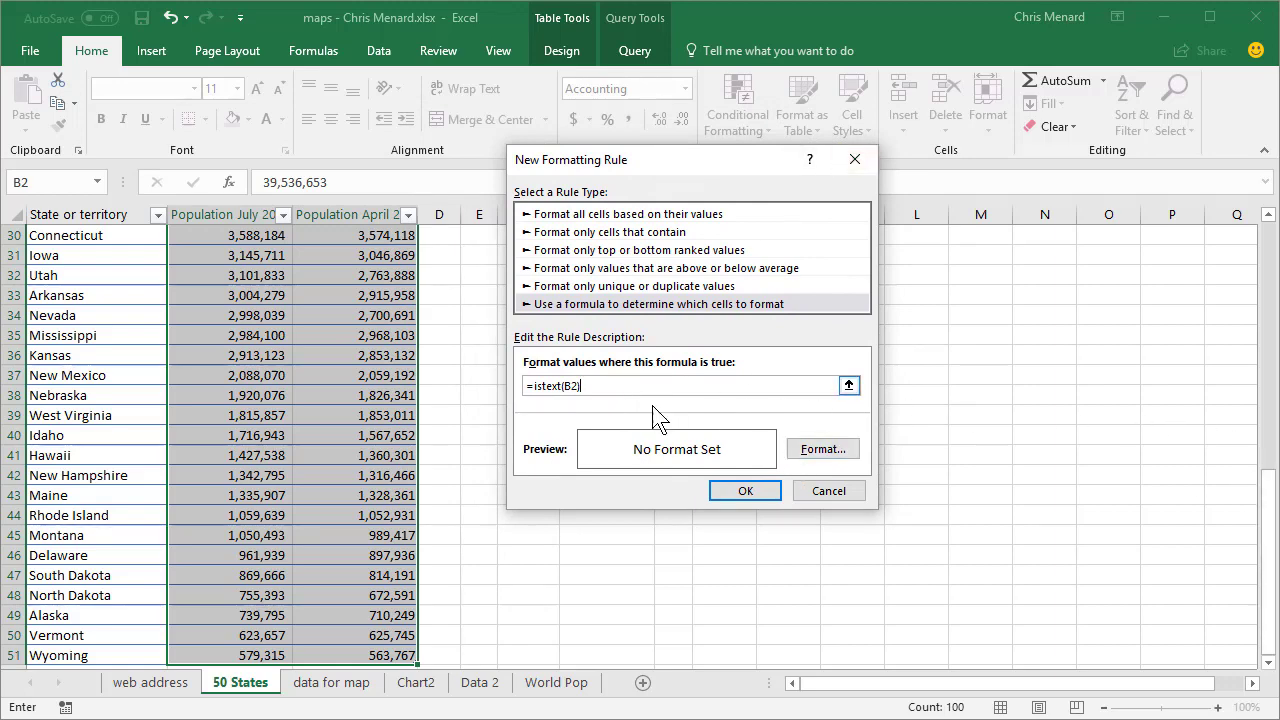
click(822, 449)
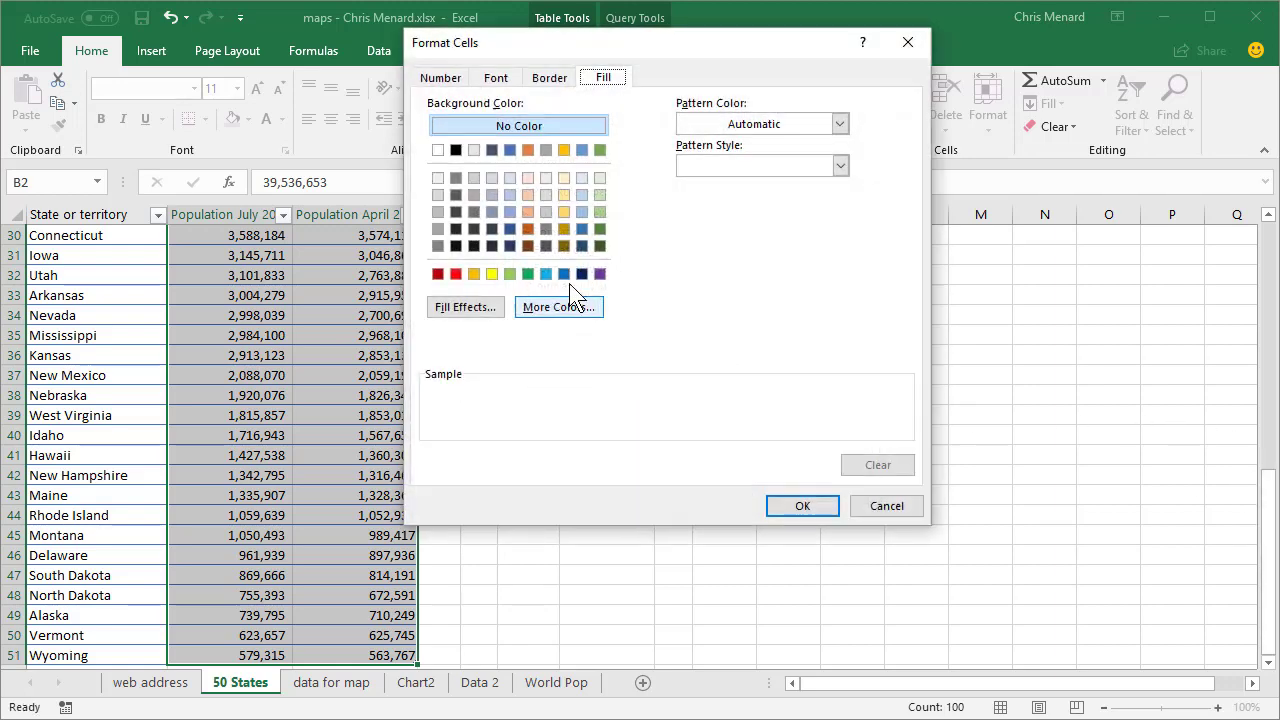
click(492, 275)
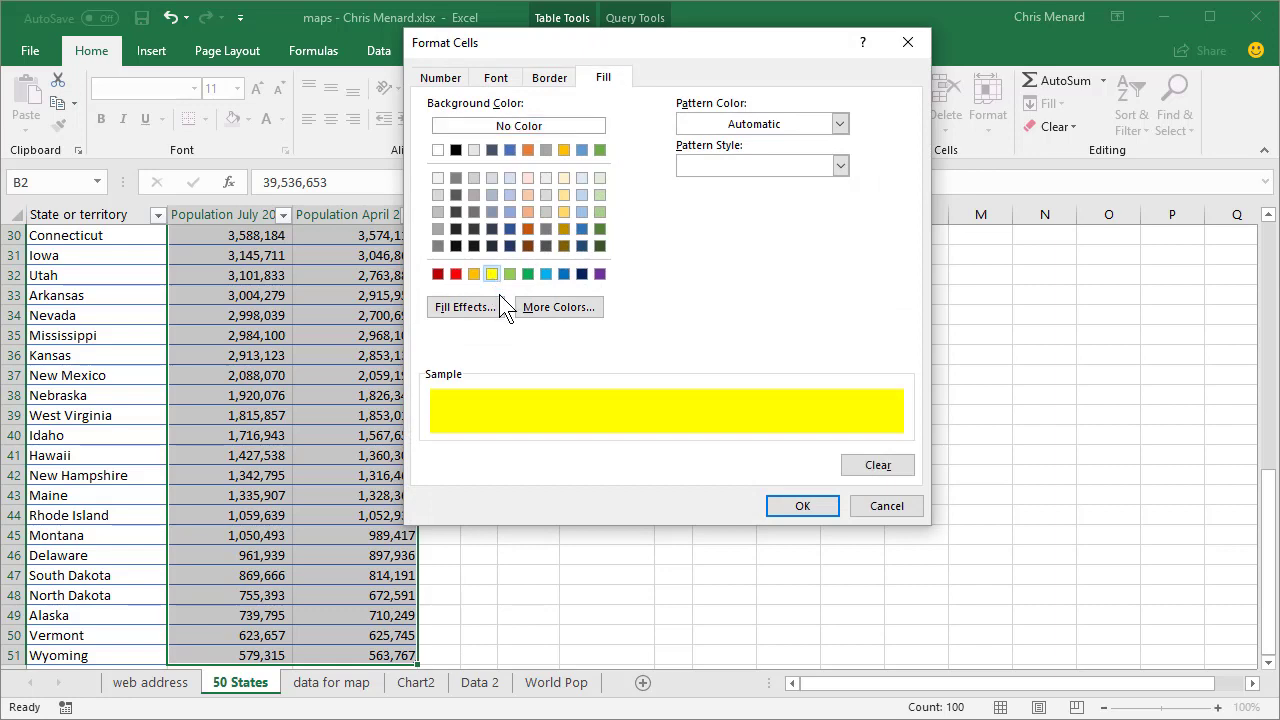
click(816, 506)
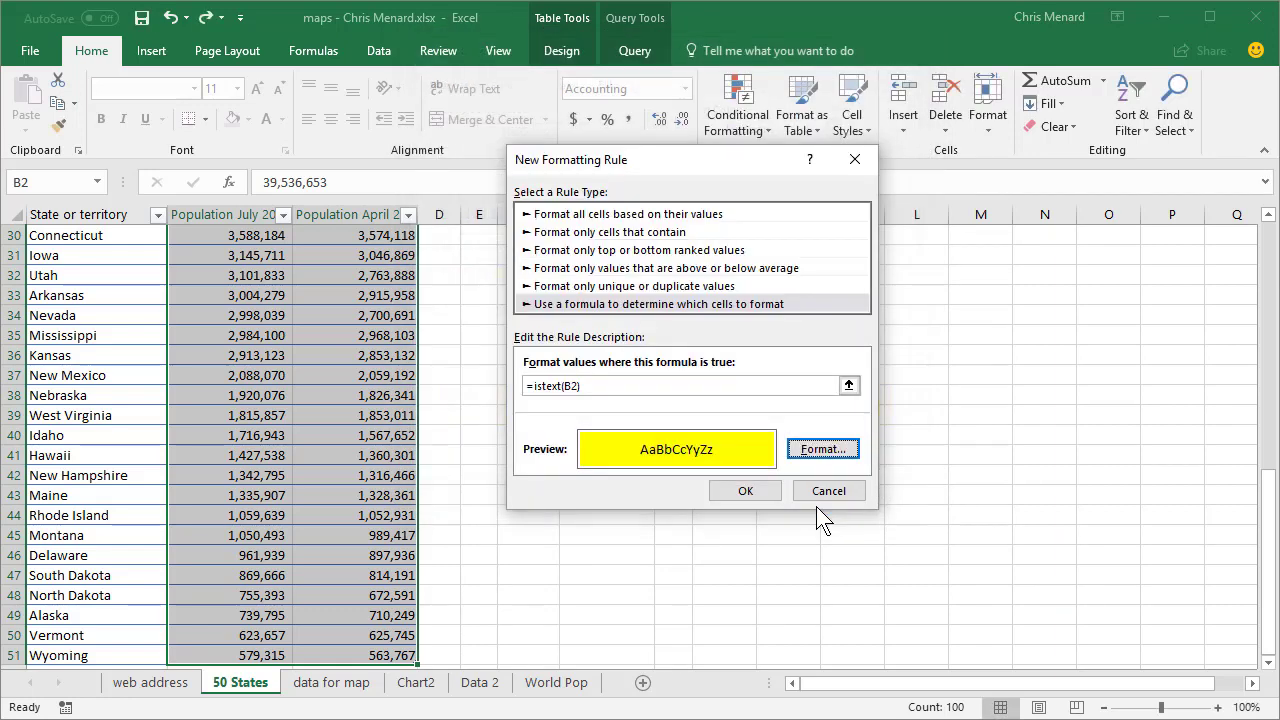
click(745, 490)
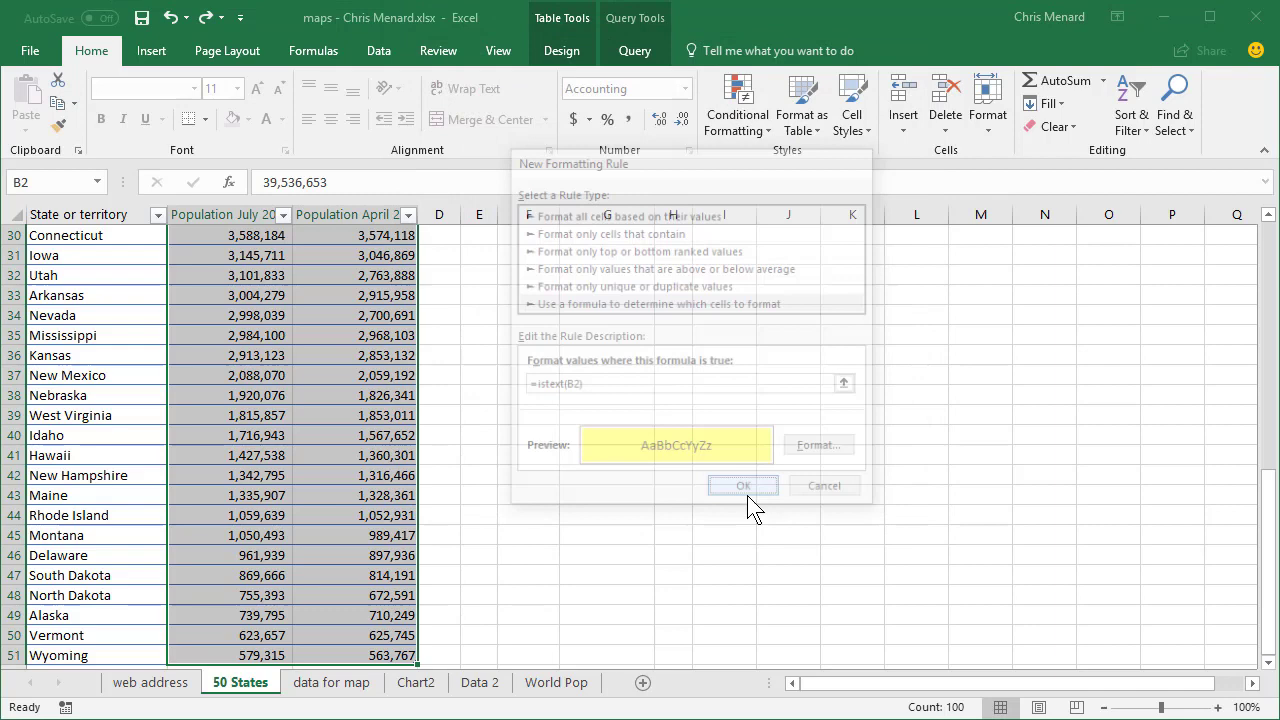
scroll(660, 463, up, 10)
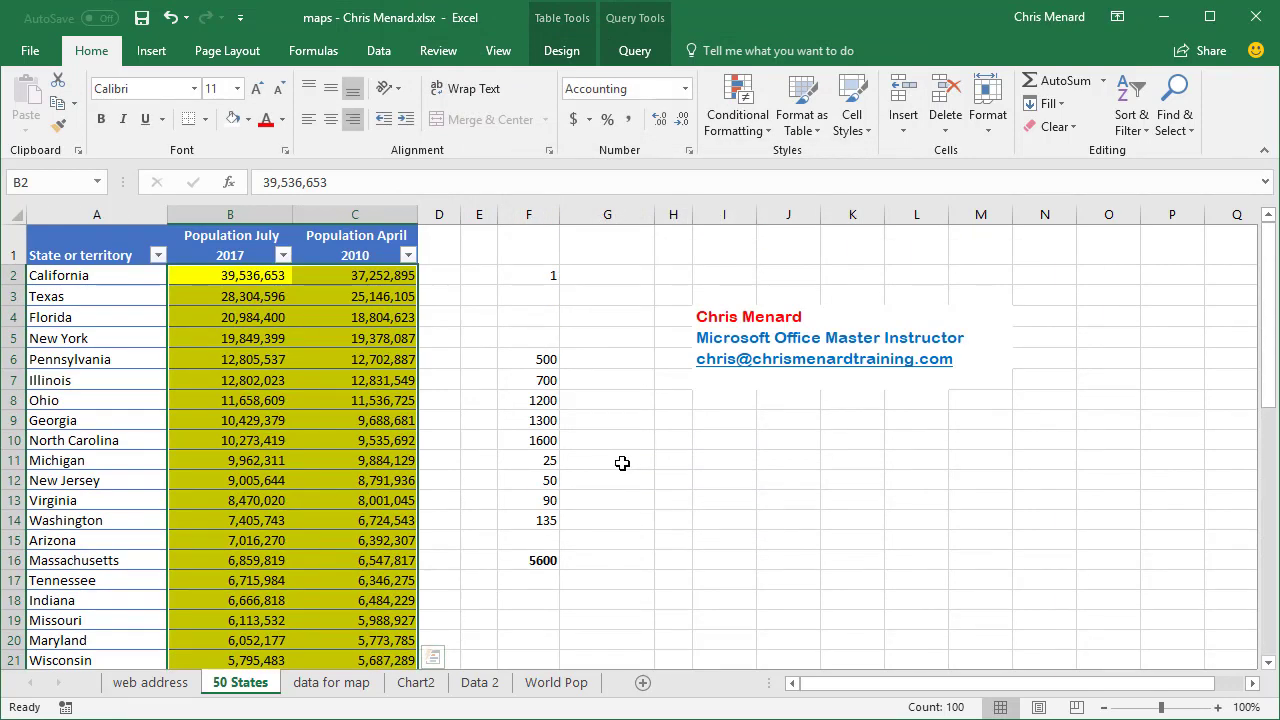
Step: Multiply B2:C51 by the copied helper 1 using Paste Special to make them numbers
click(520, 274)
right_click(527, 274)
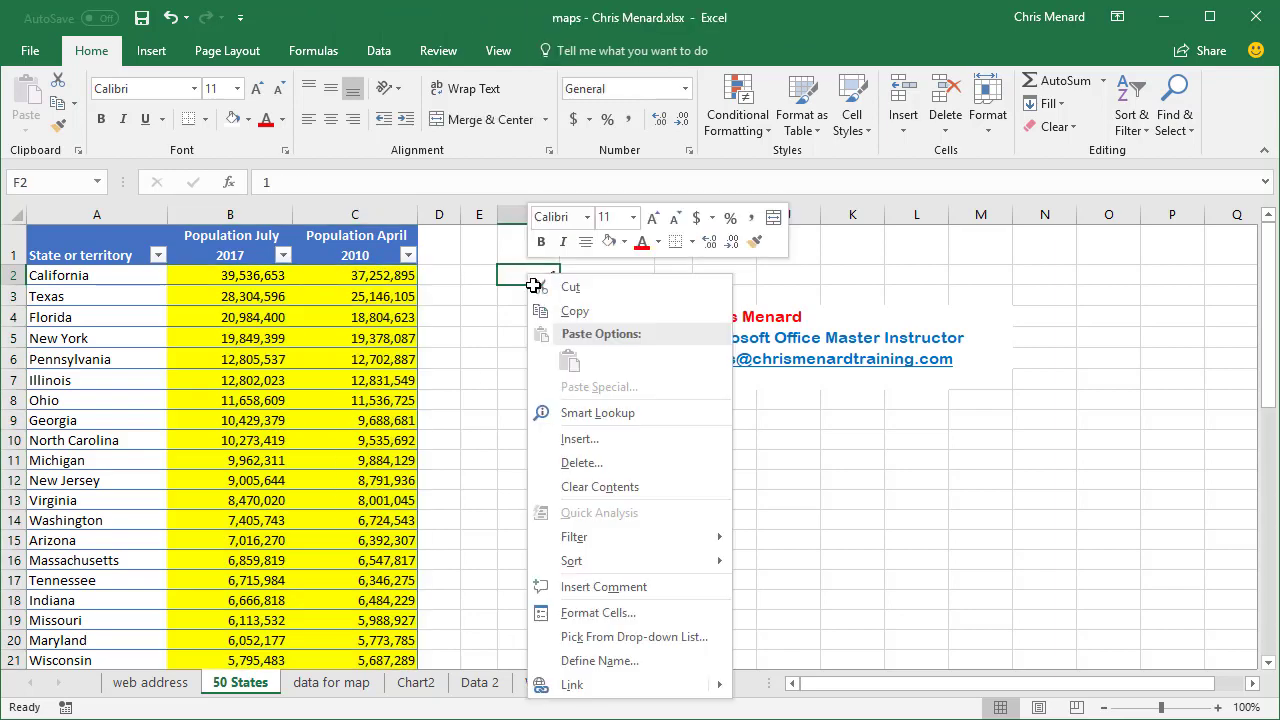
click(545, 311)
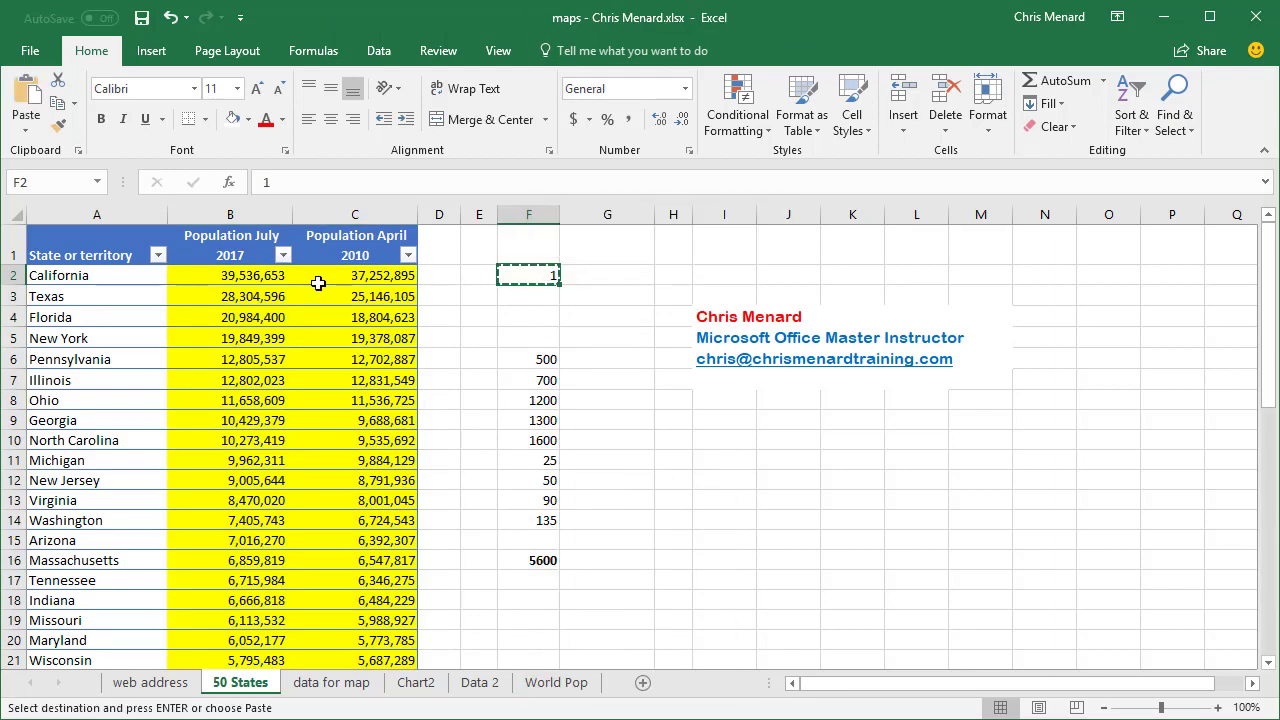
drag(247, 279, 357, 634)
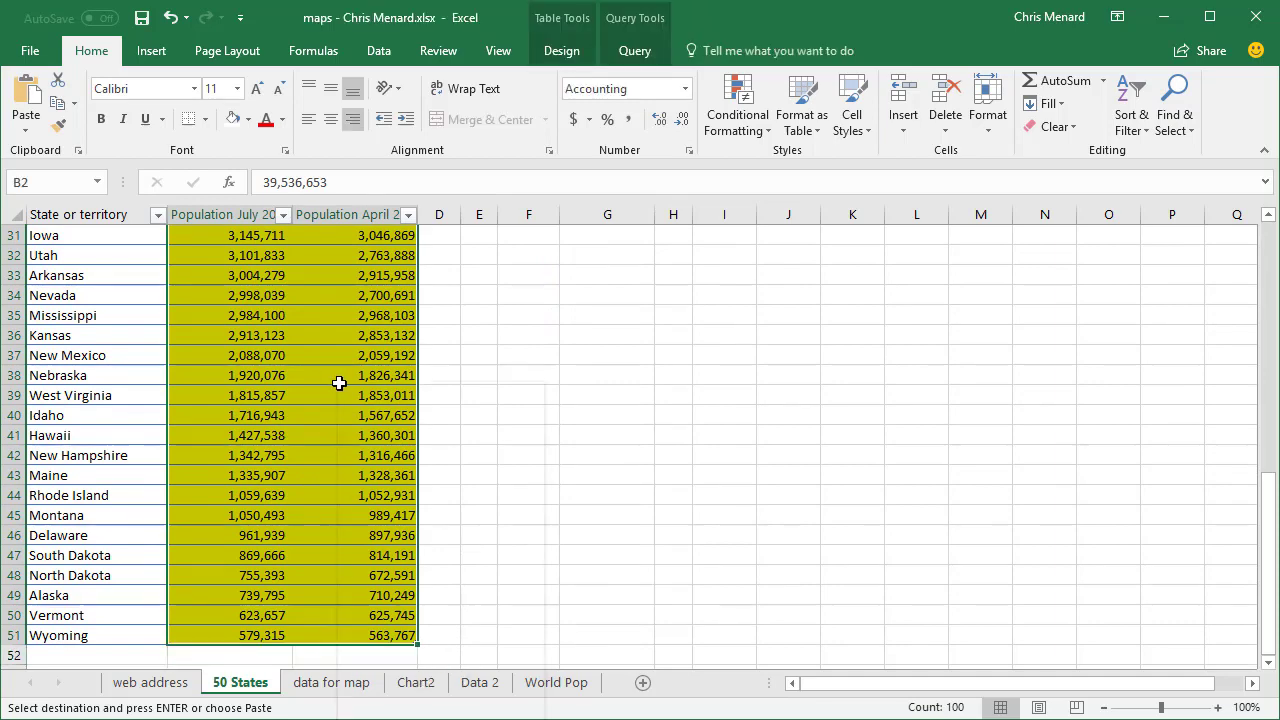
right_click(338, 381)
click(410, 496)
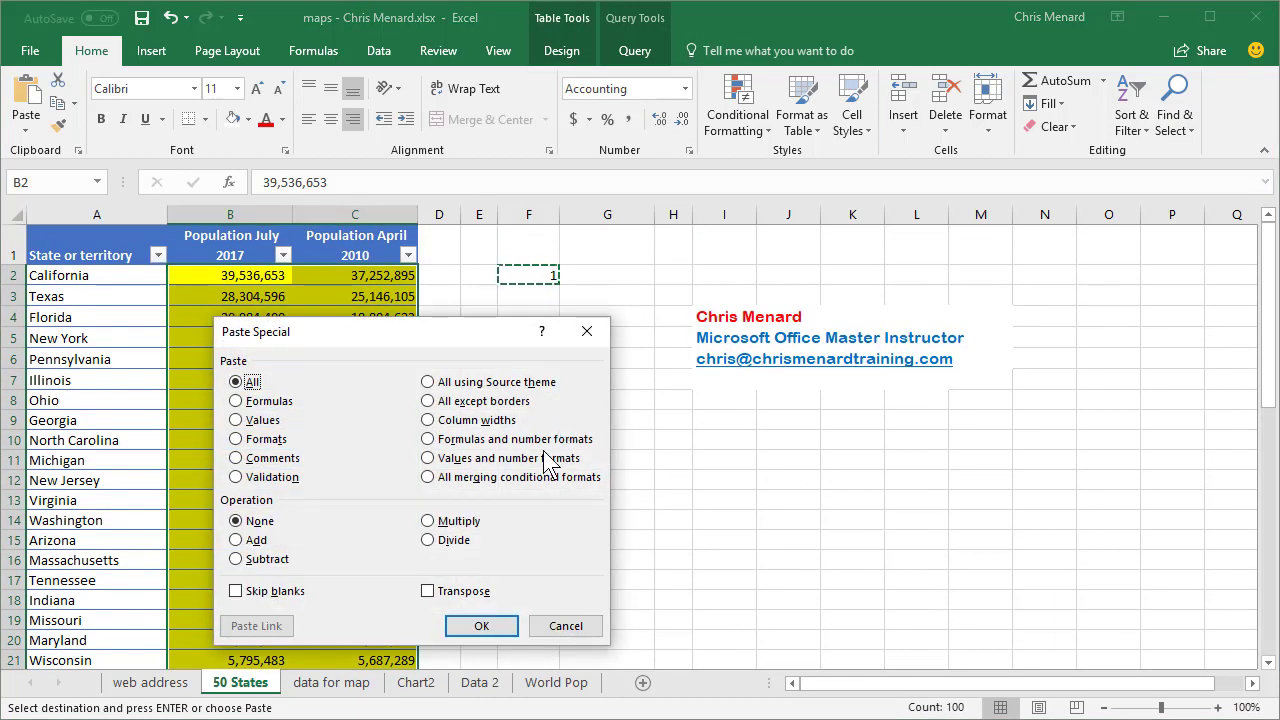
click(460, 521)
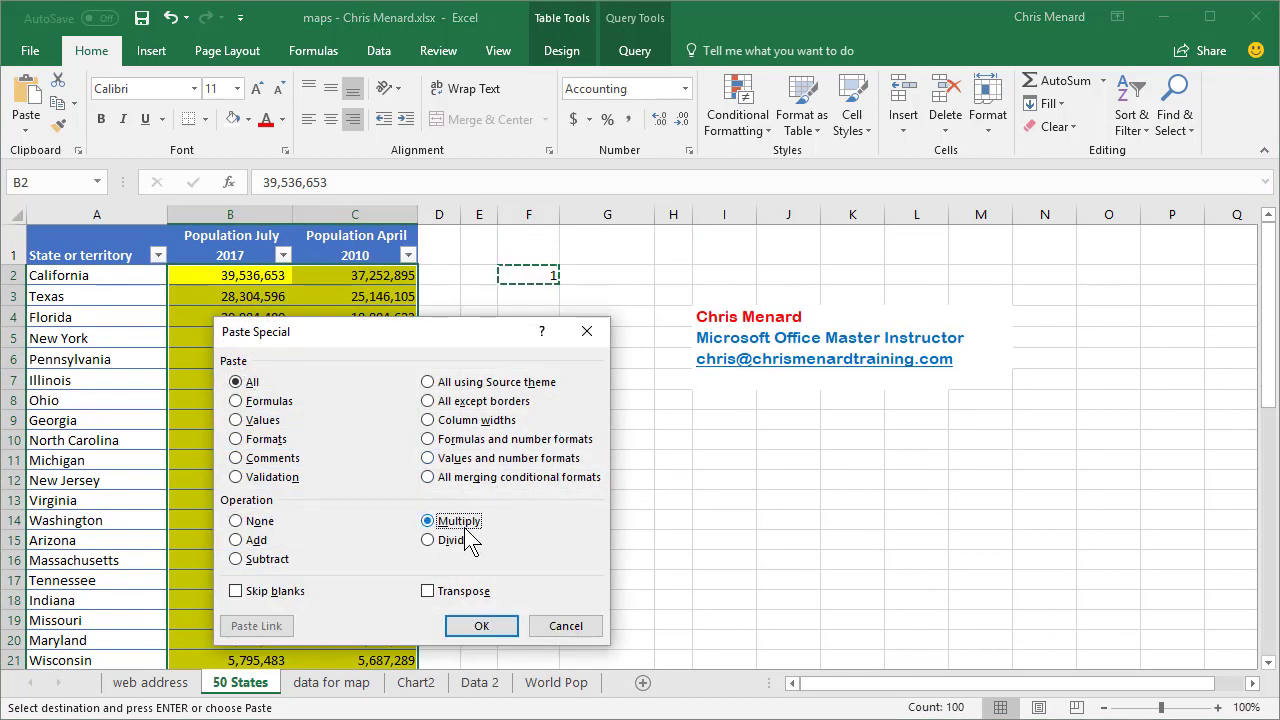
click(481, 626)
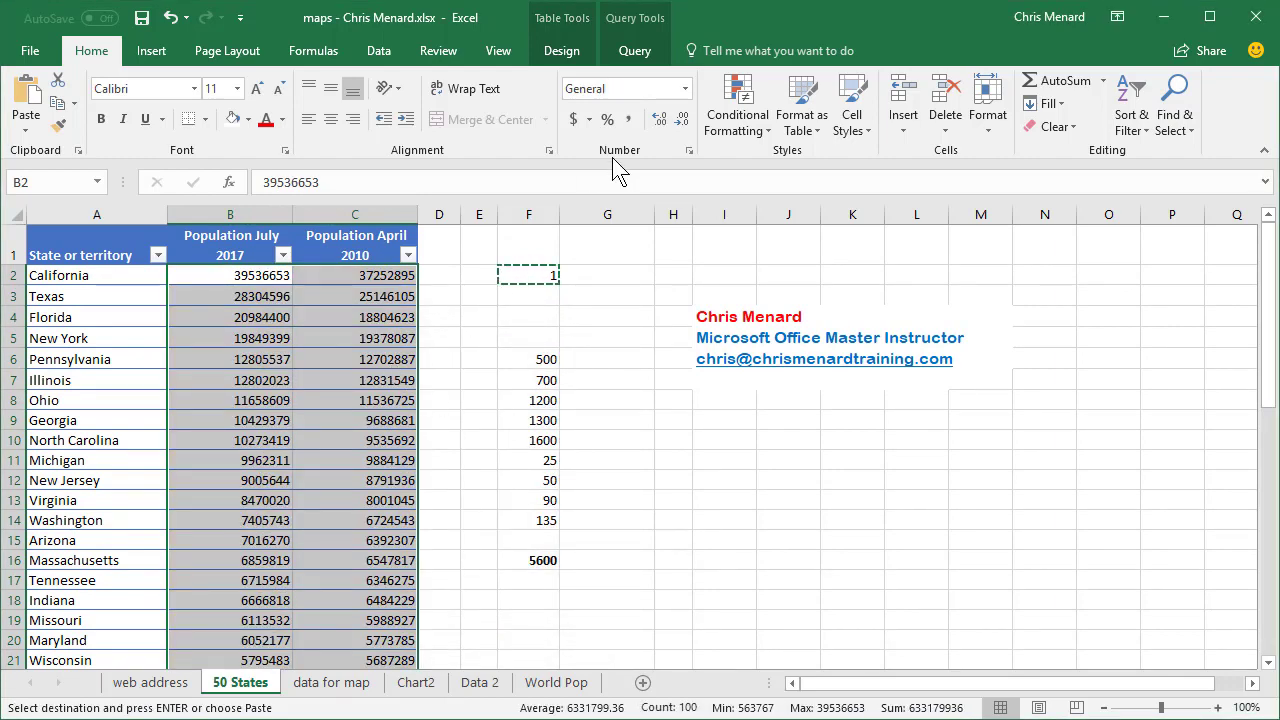
Step: Apply Comma Style to the populations and remove the decimals
click(630, 119)
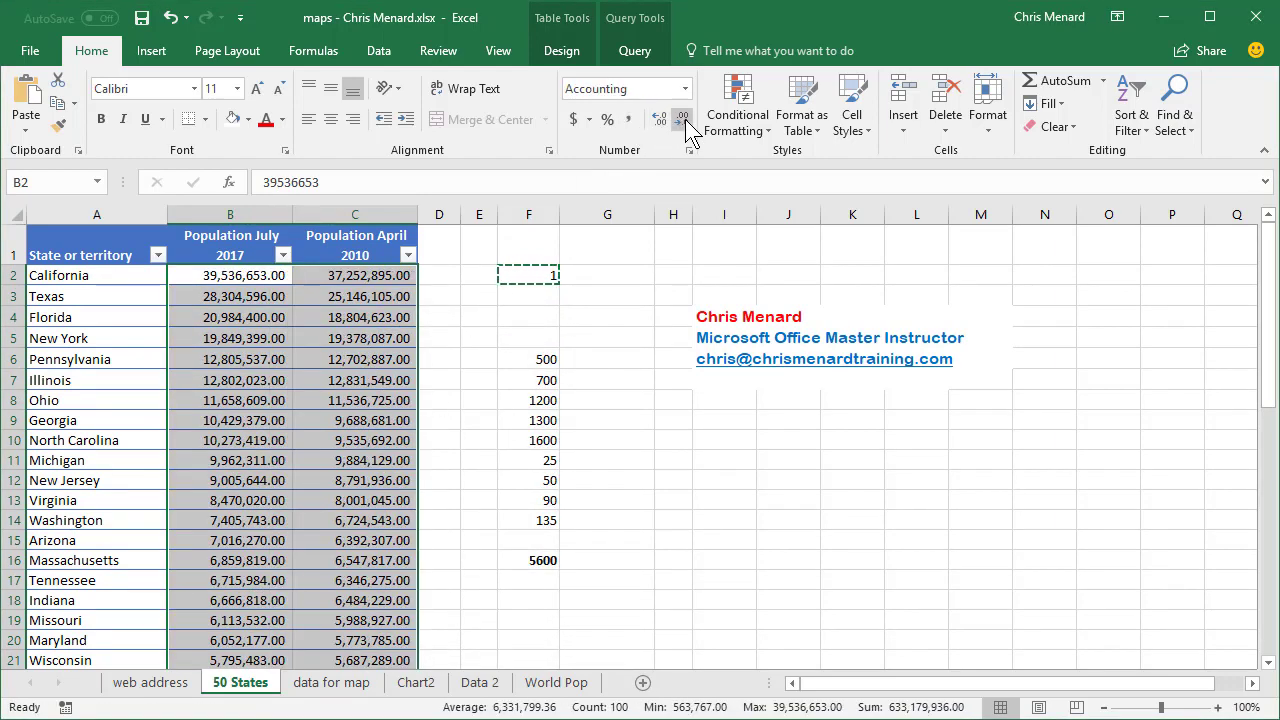
click(681, 119)
click(681, 119)
click(383, 320)
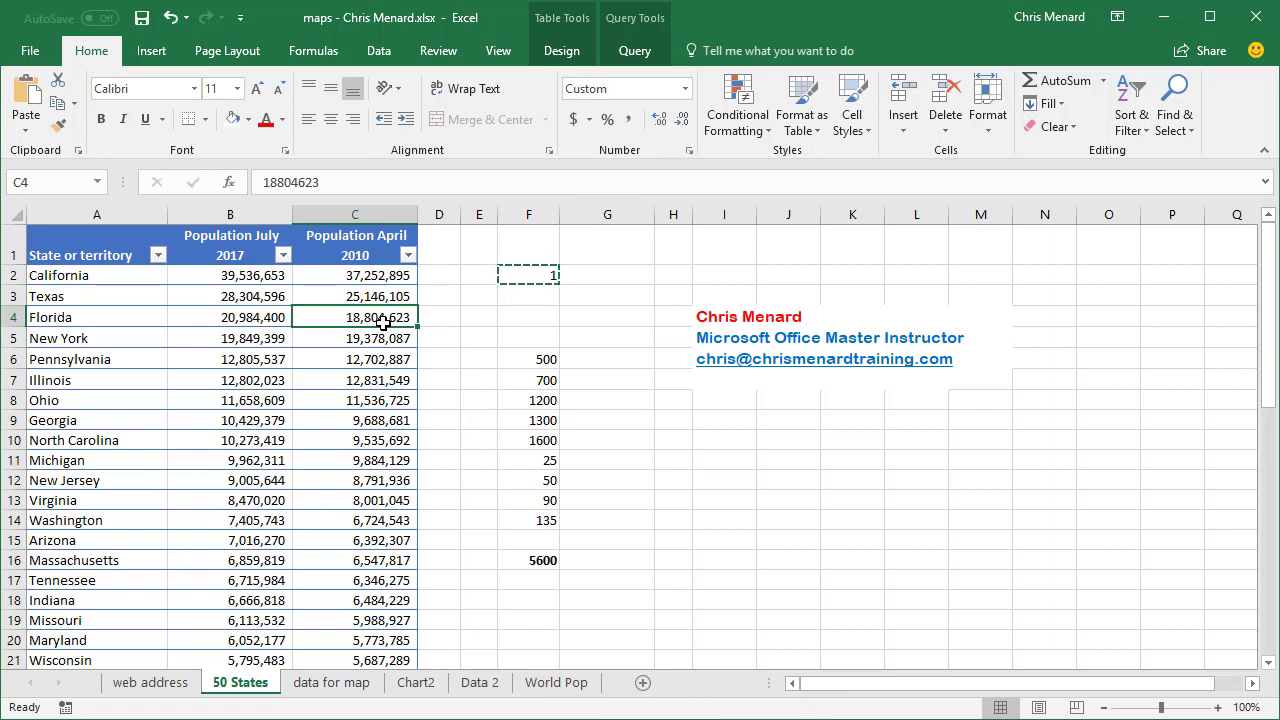
click(353, 688)
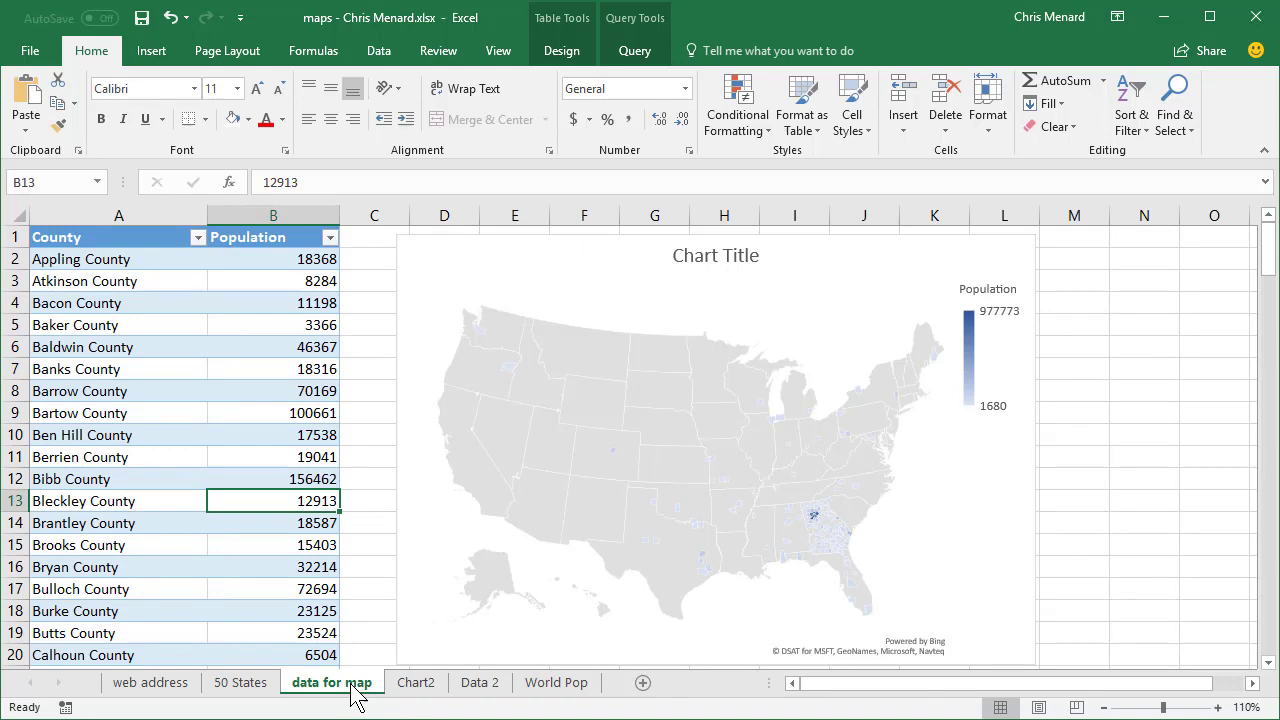
click(281, 307)
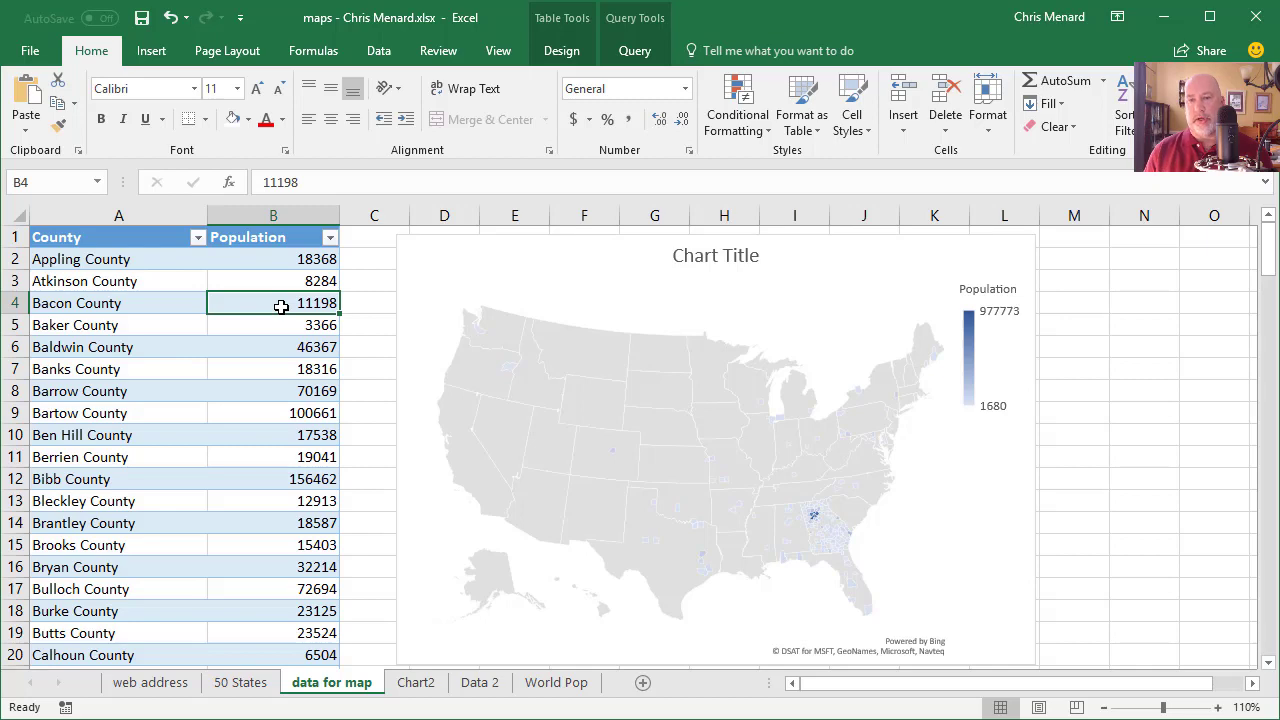
click(169, 300)
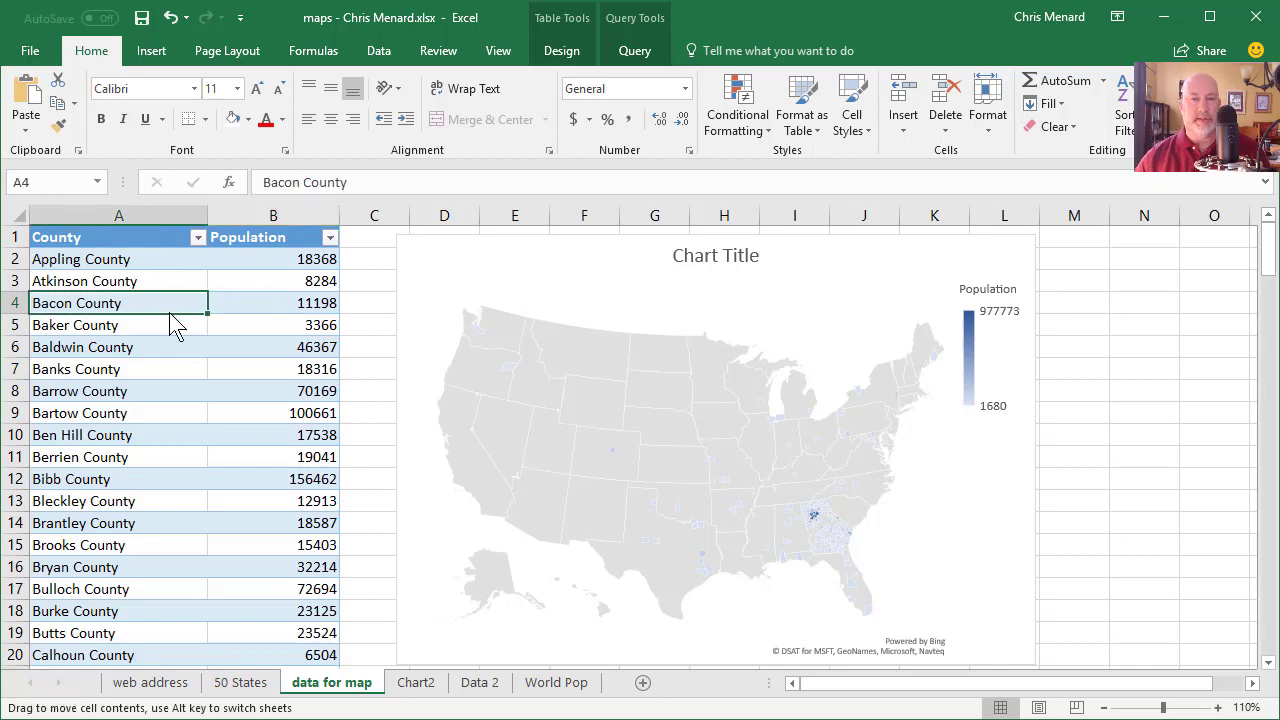
double_click(169, 312)
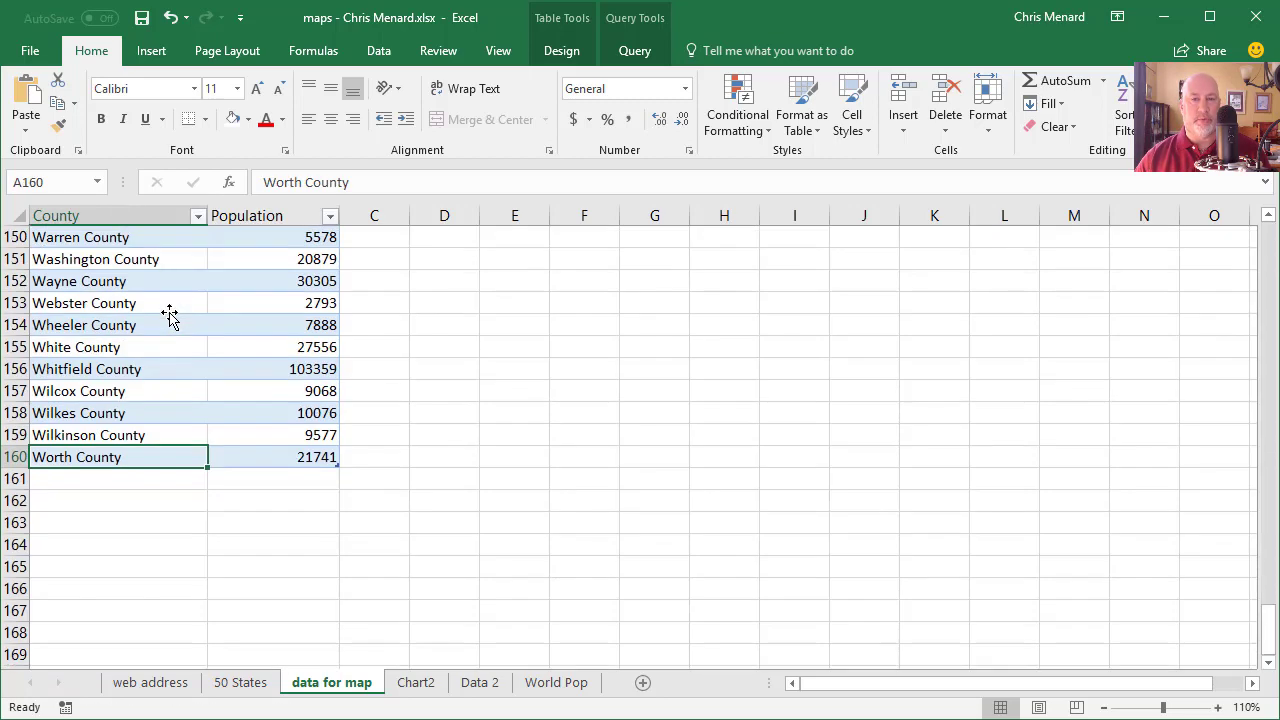
double_click(146, 448)
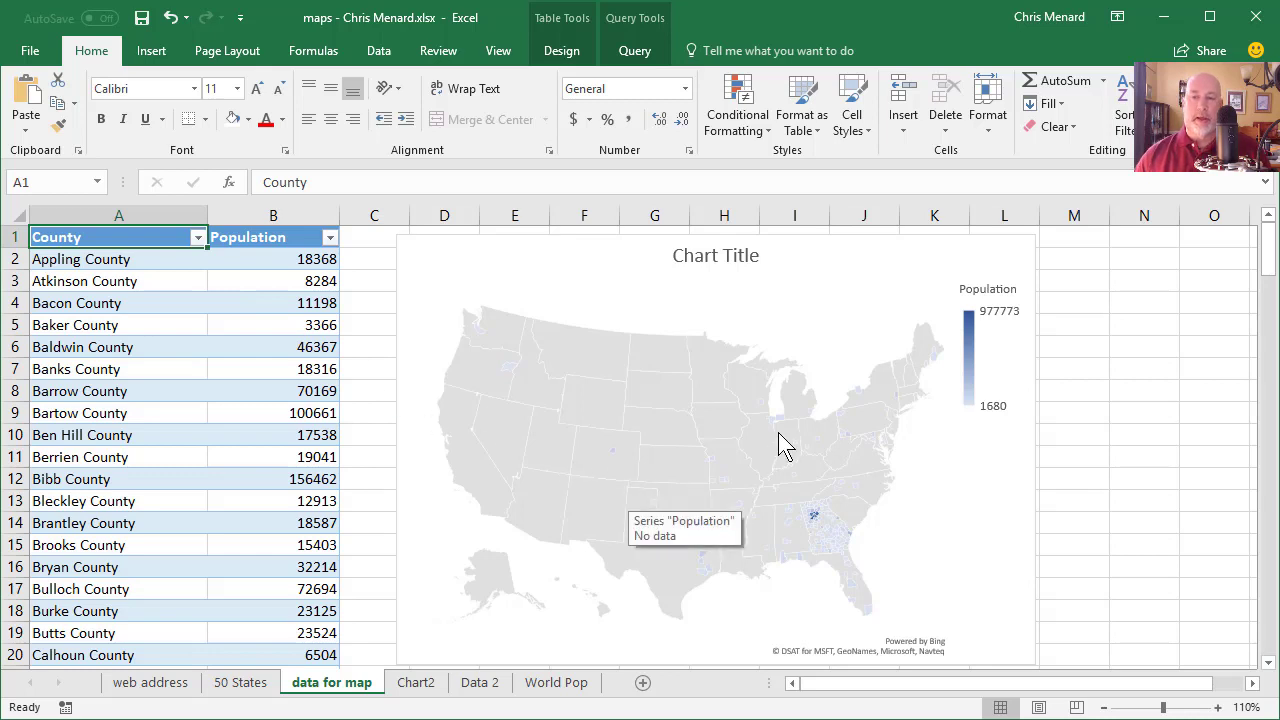
click(503, 274)
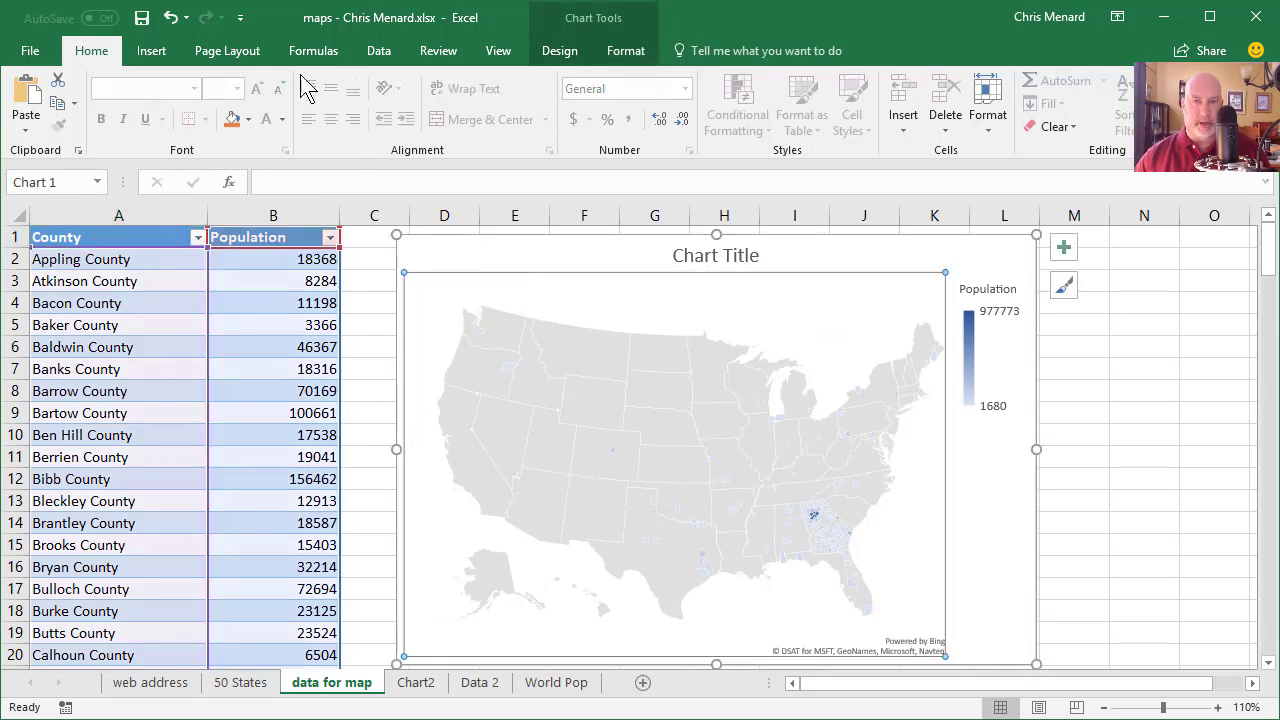
click(152, 51)
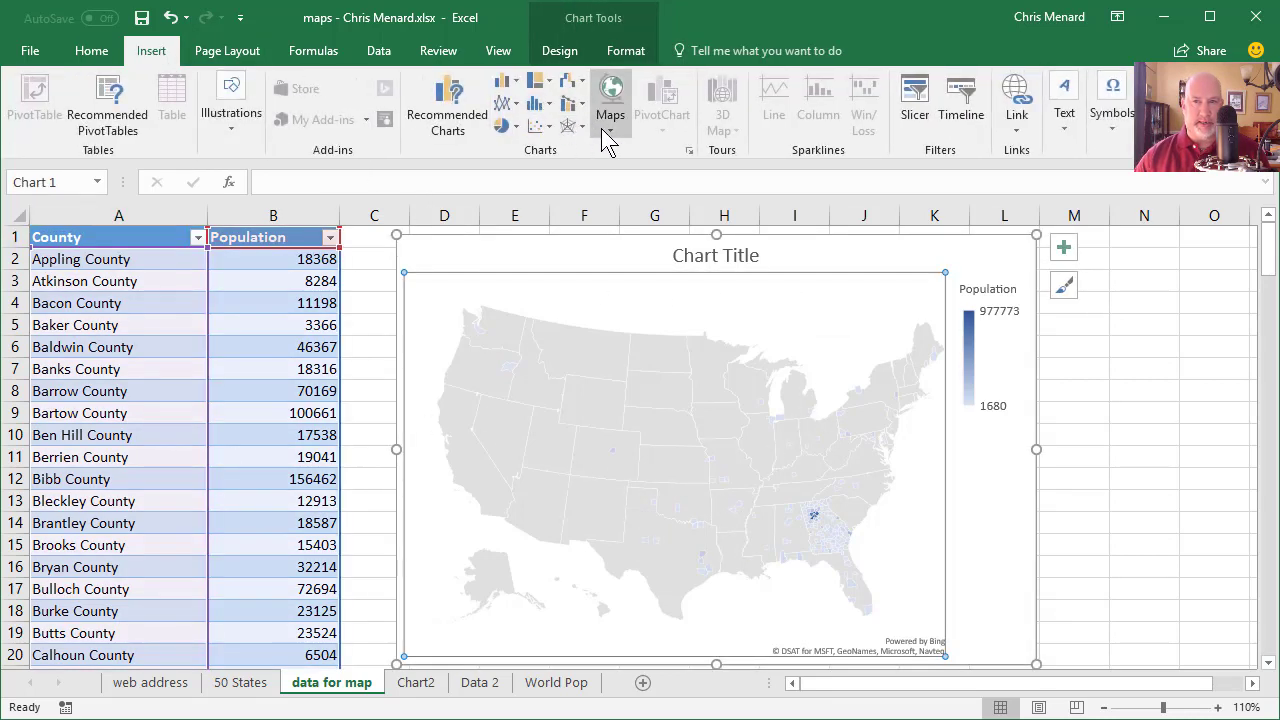
click(368, 260)
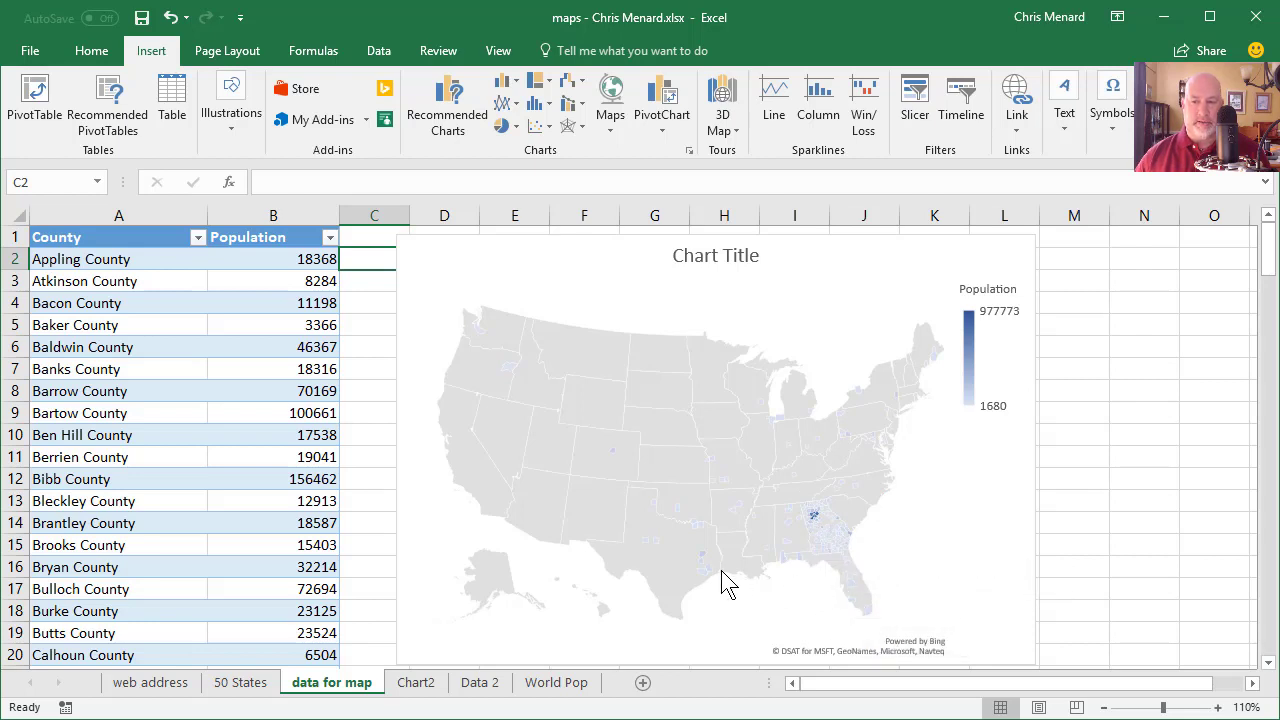
mouse_move(705, 565)
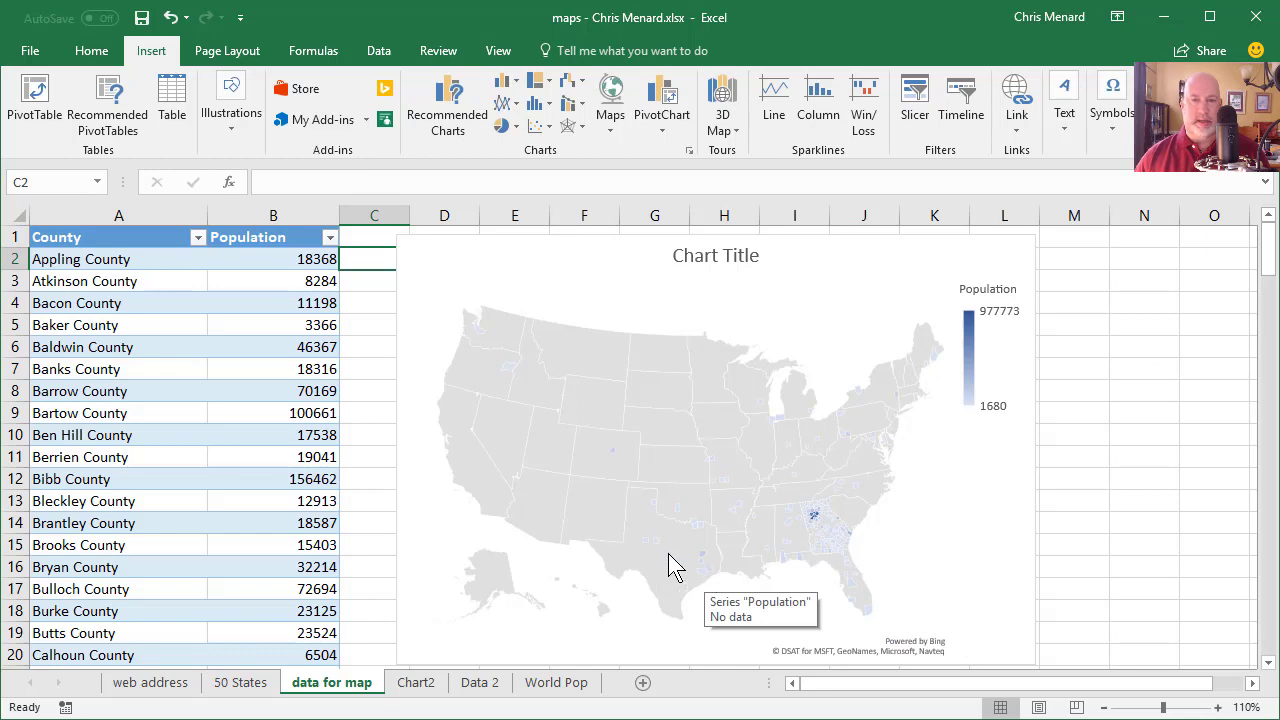
mouse_move(507, 372)
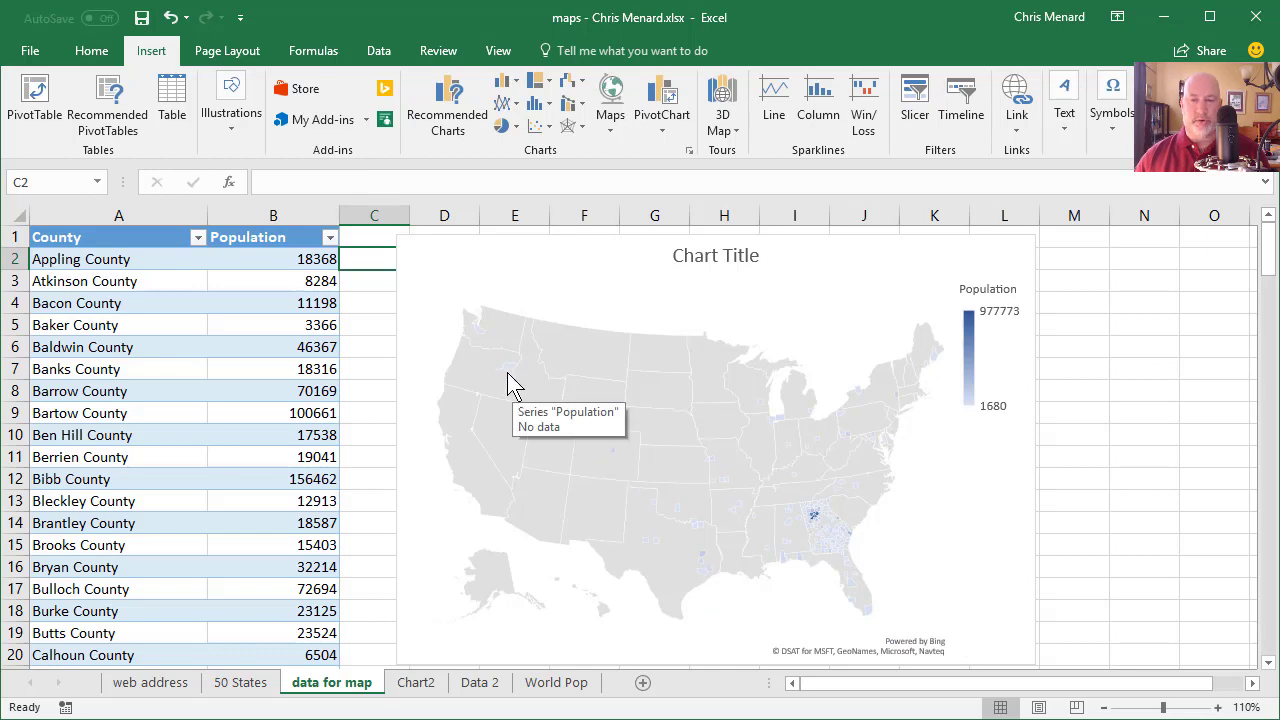
click(252, 460)
scroll(253, 460, down, 5)
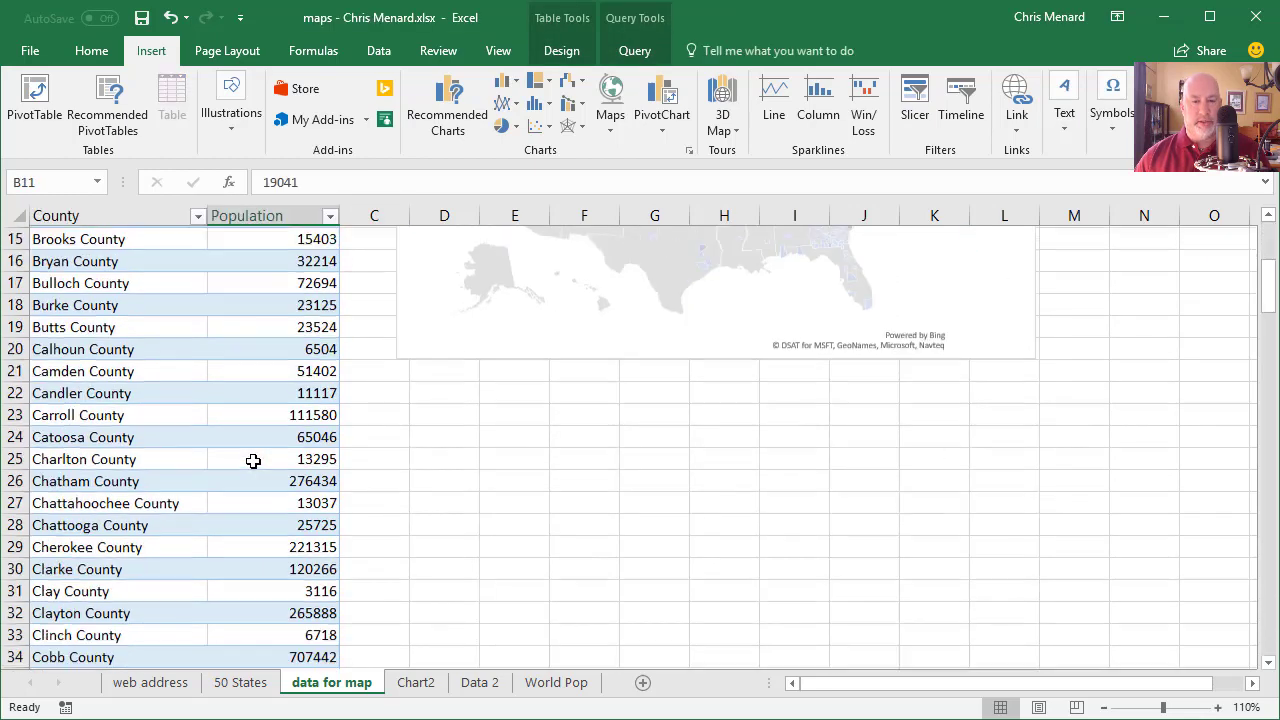
scroll(253, 460, down, 13)
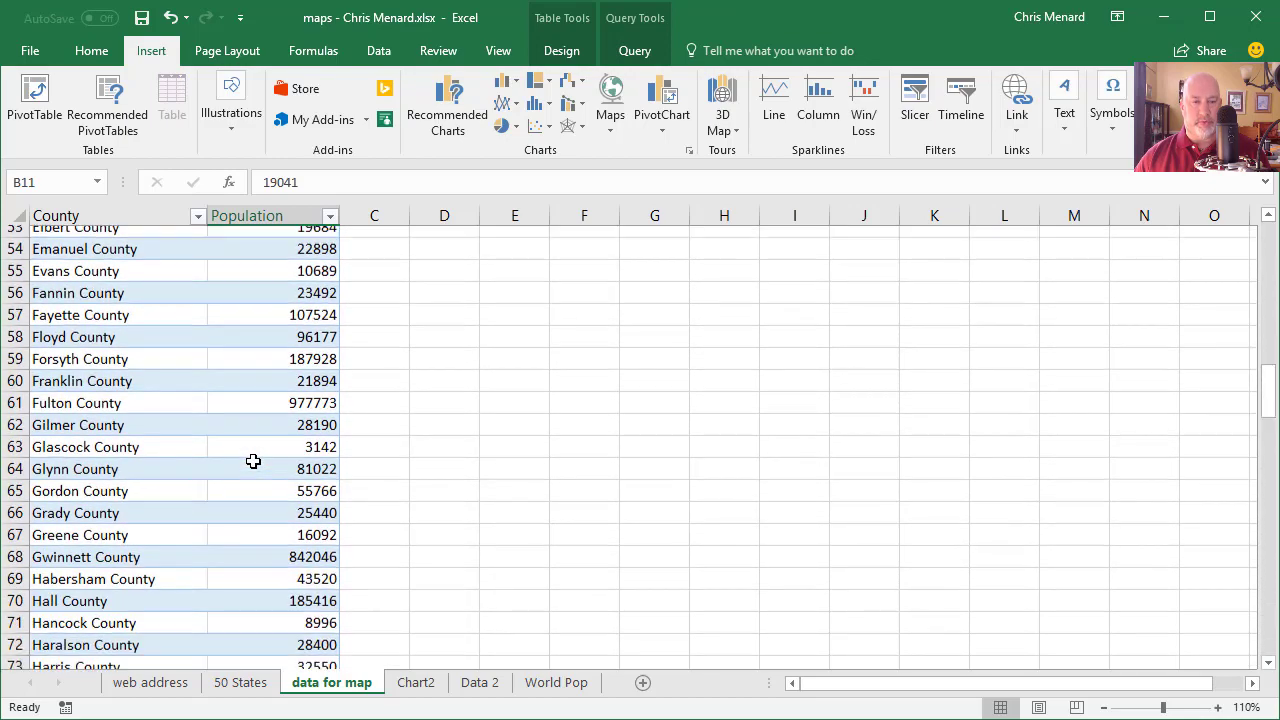
scroll(253, 460, down, 2)
click(130, 523)
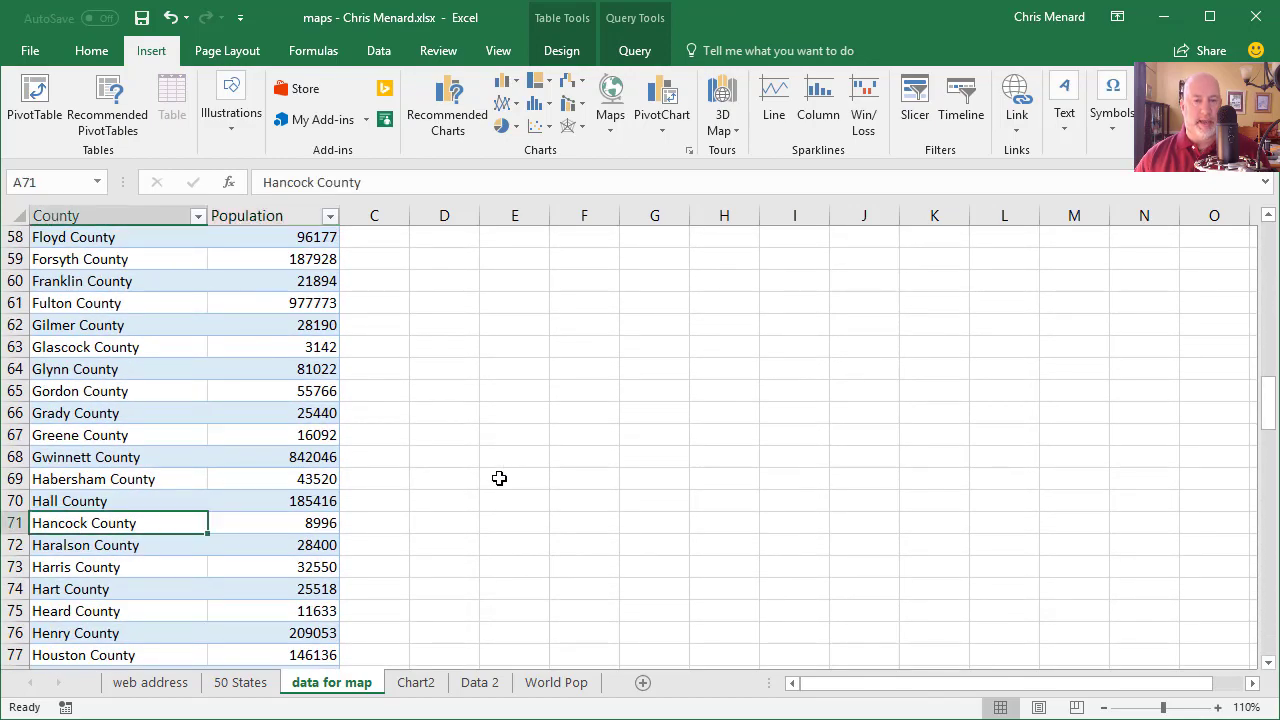
scroll(499, 478, up, 19)
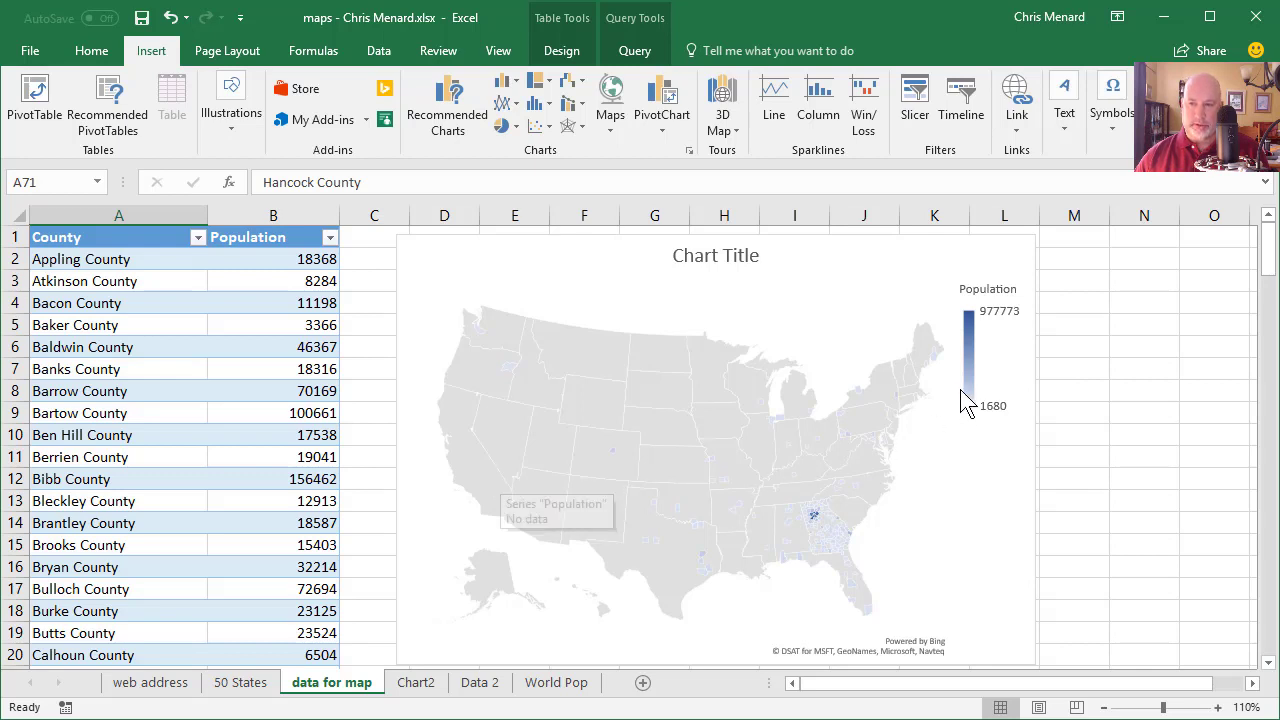
mouse_move(938, 370)
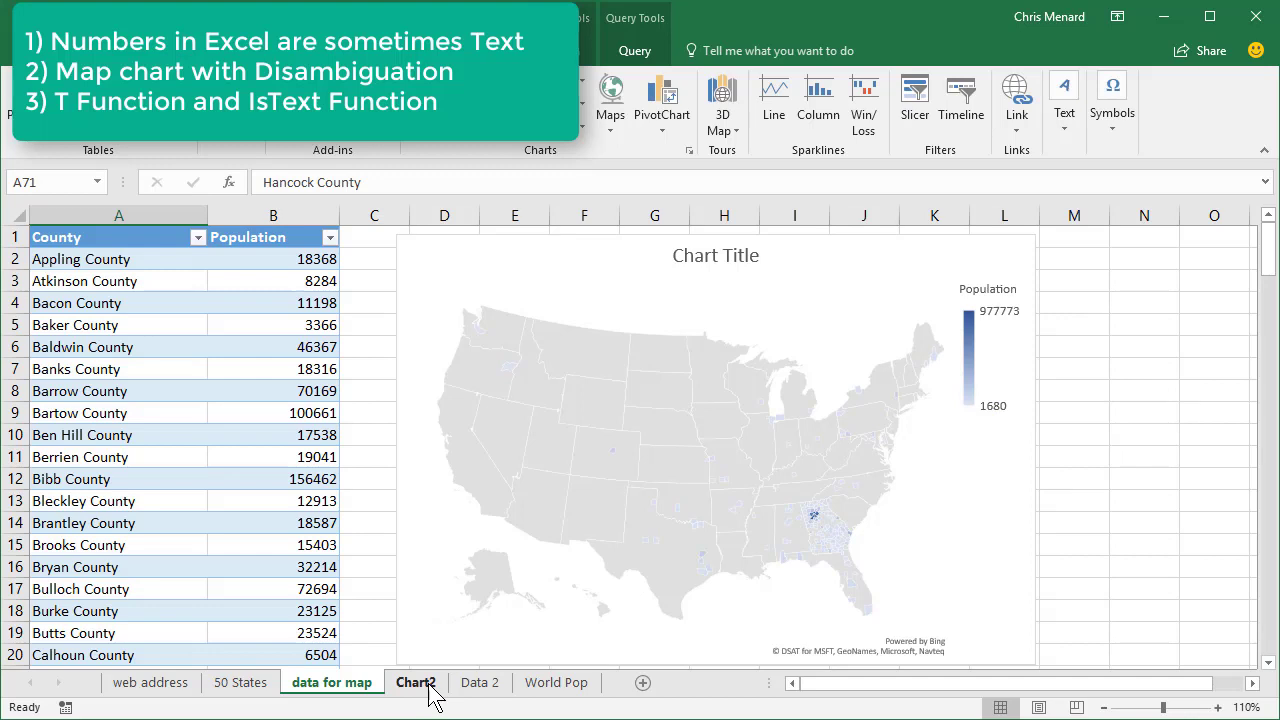
Step: On Chart2, set the map series' Map area to Country/Region to show only the United States
click(429, 686)
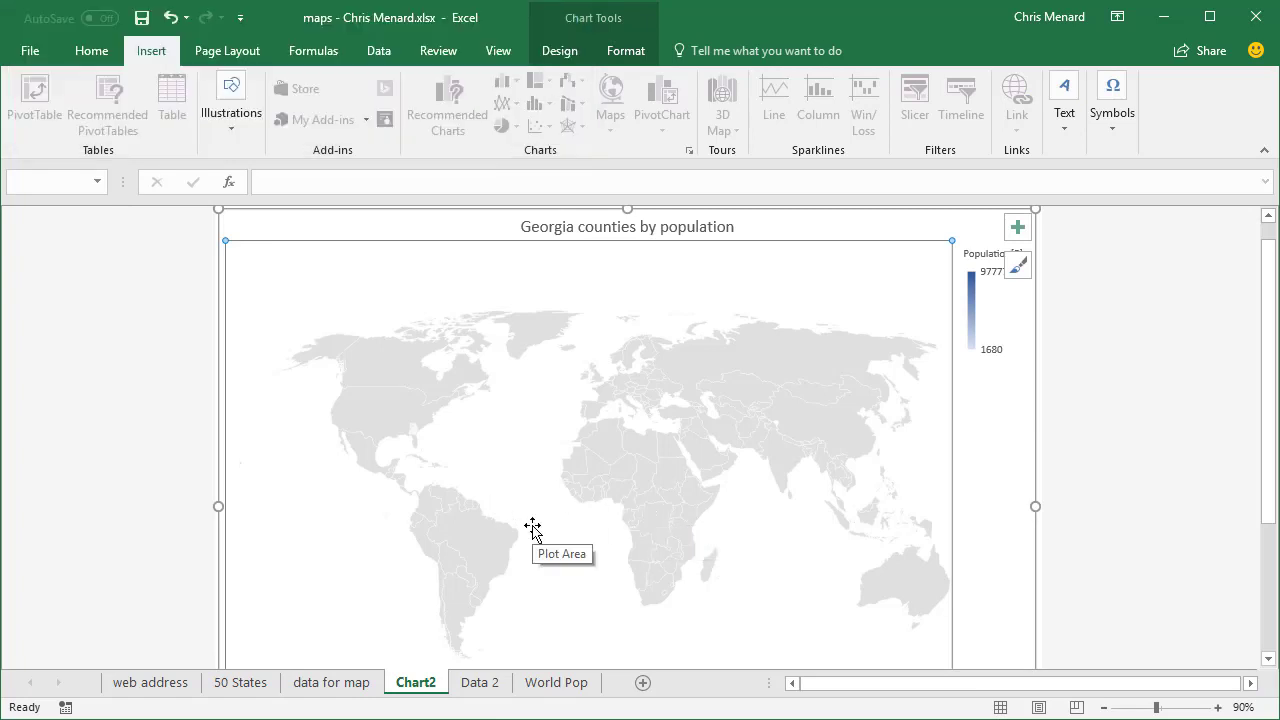
double_click(413, 432)
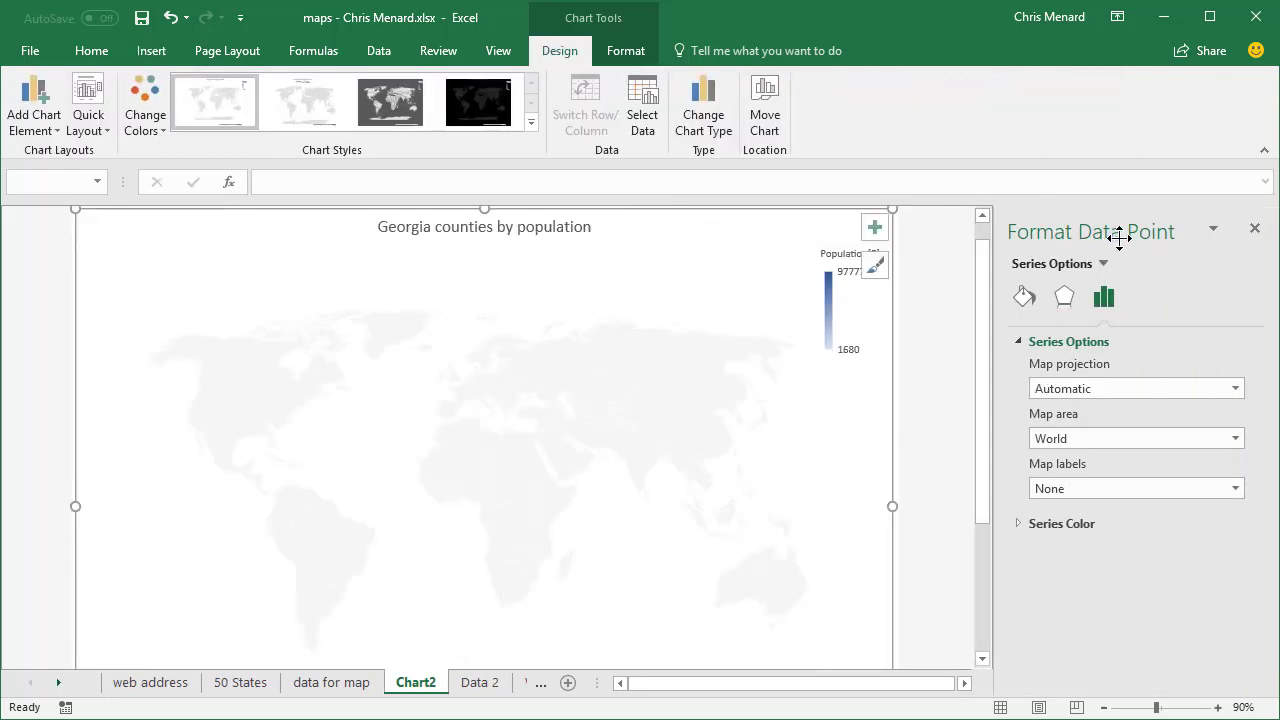
click(1153, 438)
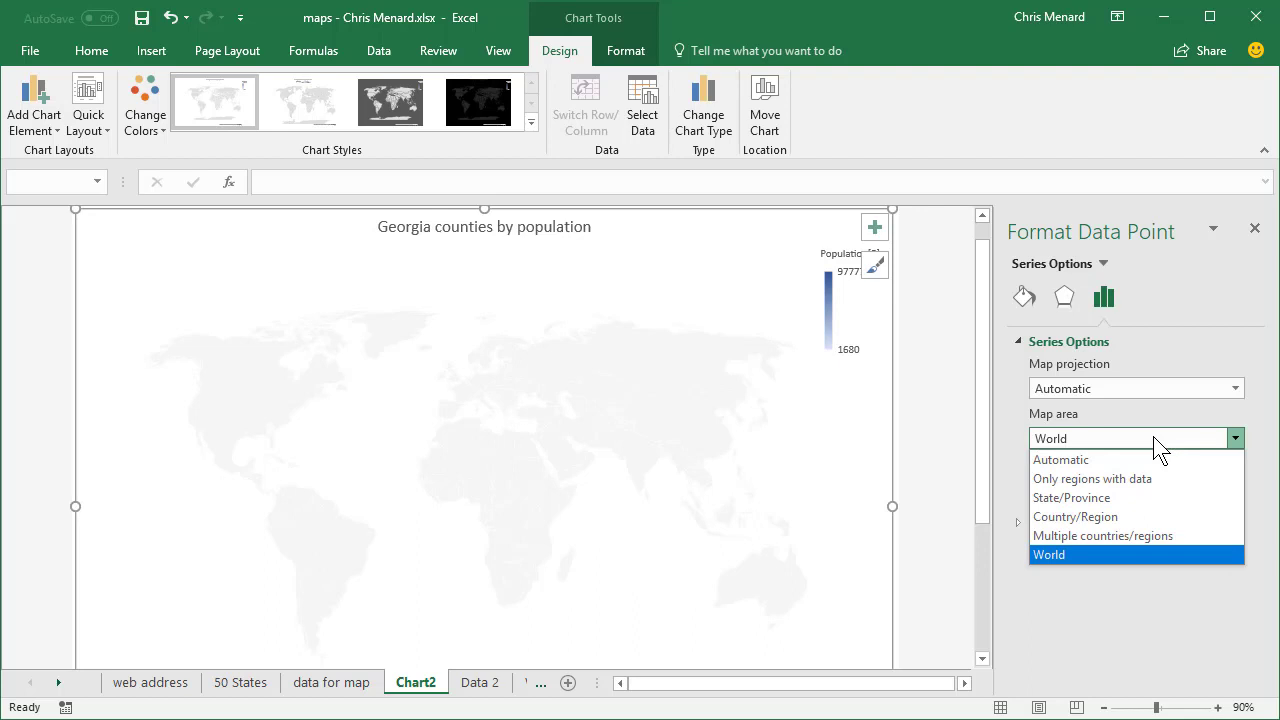
click(1122, 517)
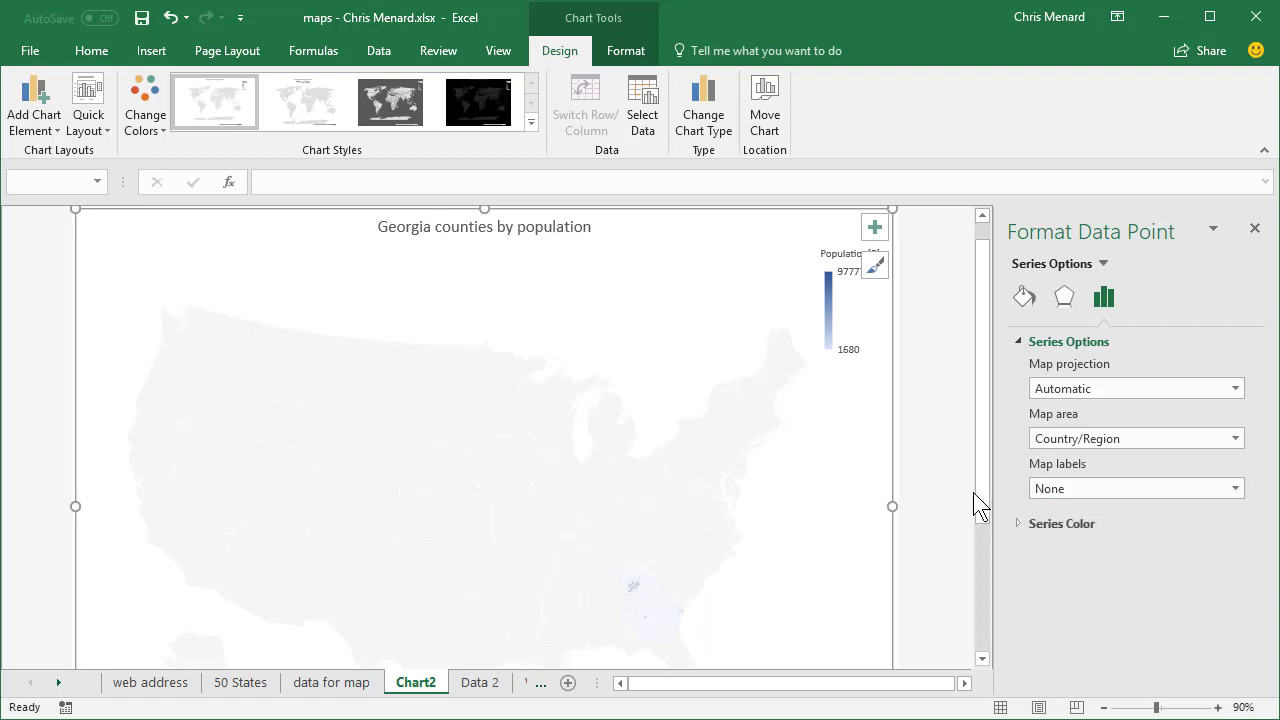
drag(984, 415, 988, 457)
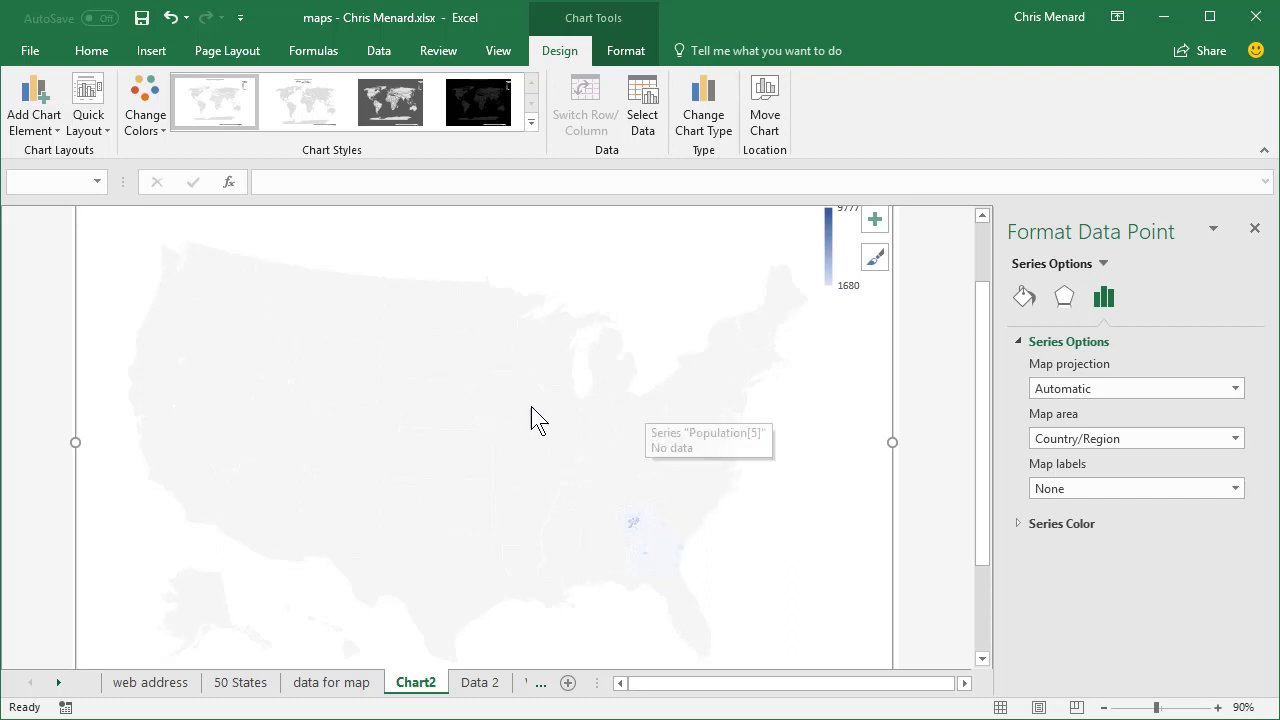
Step: Change the map's Map area to State/Province so only Georgia's counties appear
click(1158, 437)
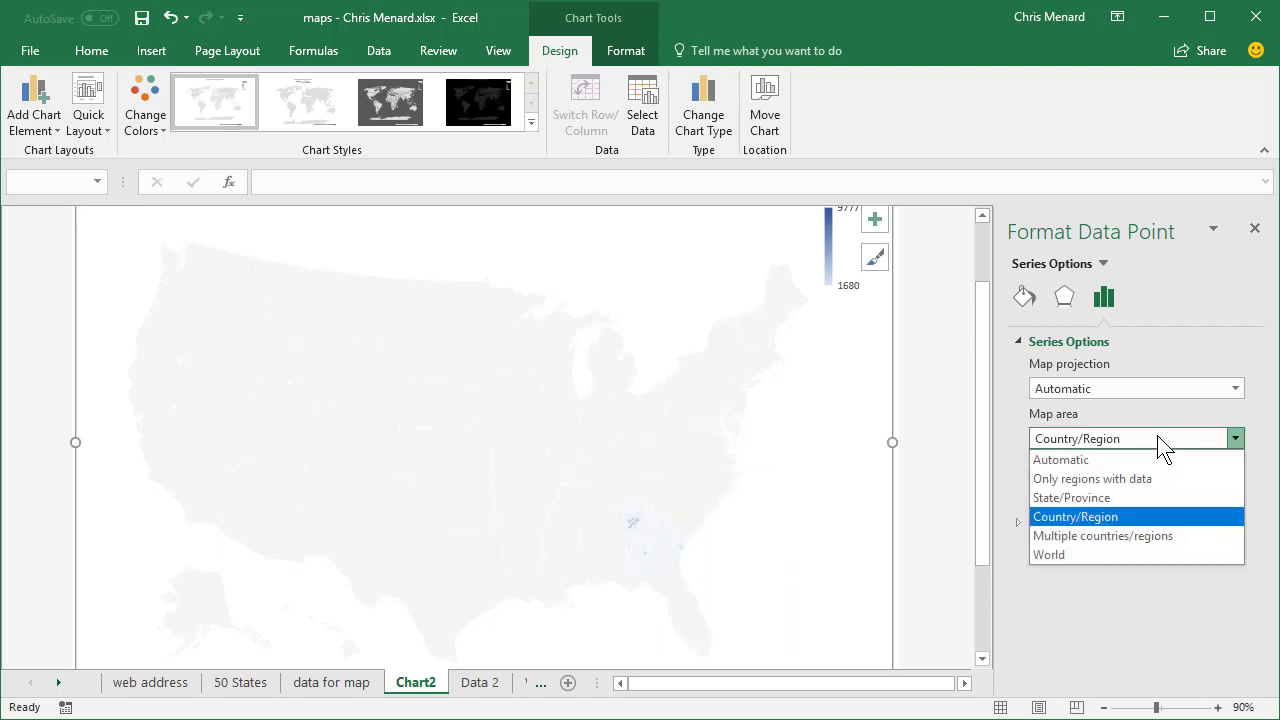
click(1092, 498)
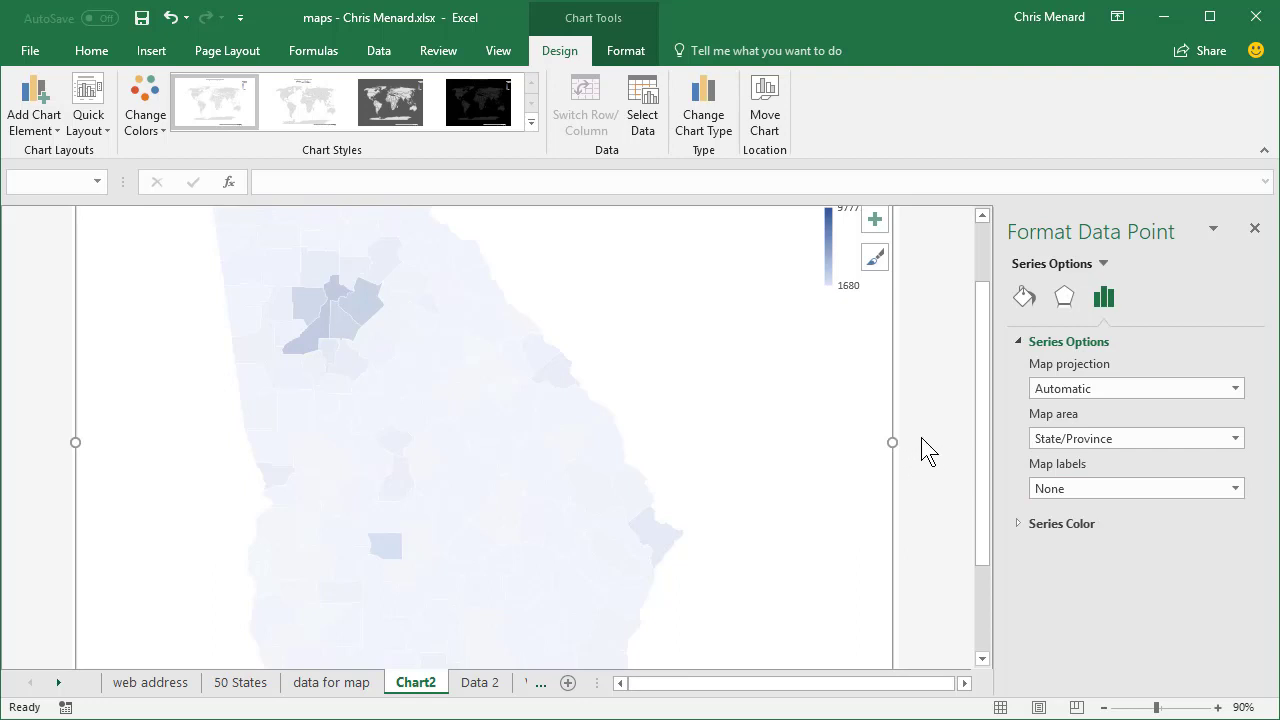
mouse_move(978, 450)
mouse_down()
mouse_move(983, 386)
mouse_move(989, 430)
mouse_up()
scroll(838, 425, up, 1)
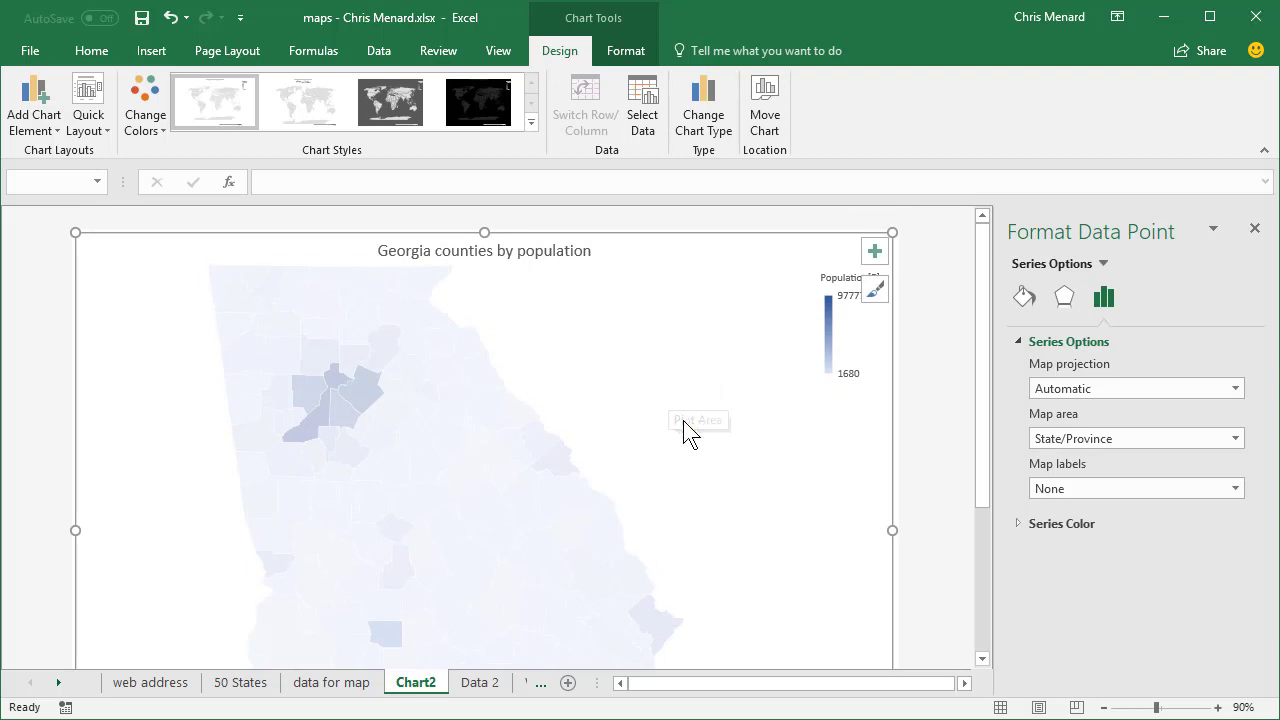
Step: Try Best fit only and Show all map labels, settling on Best fit only
click(1081, 485)
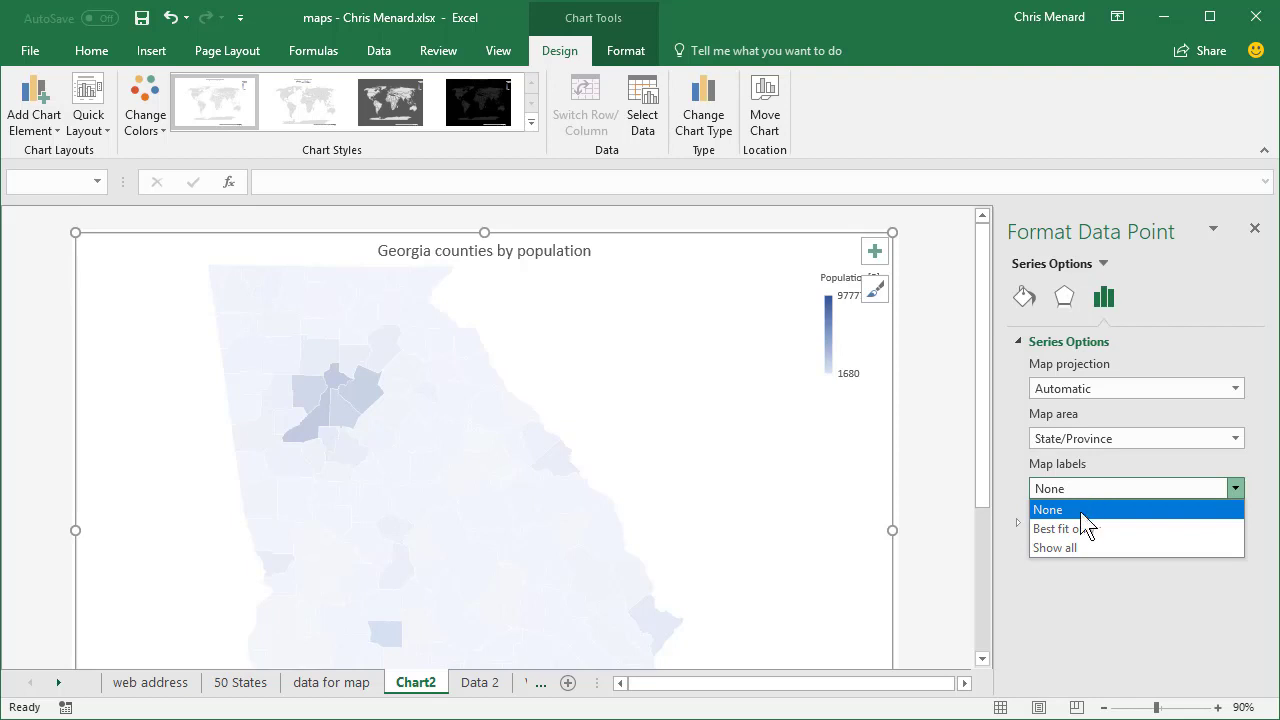
click(1082, 527)
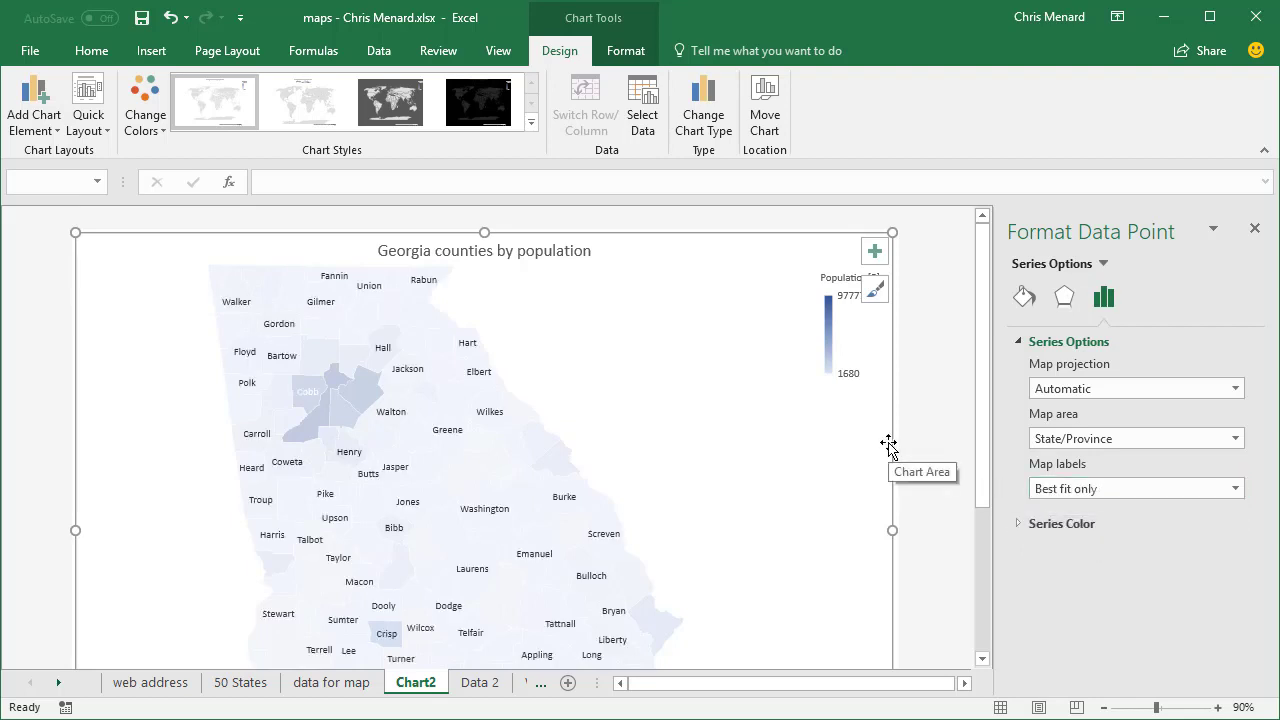
click(1127, 491)
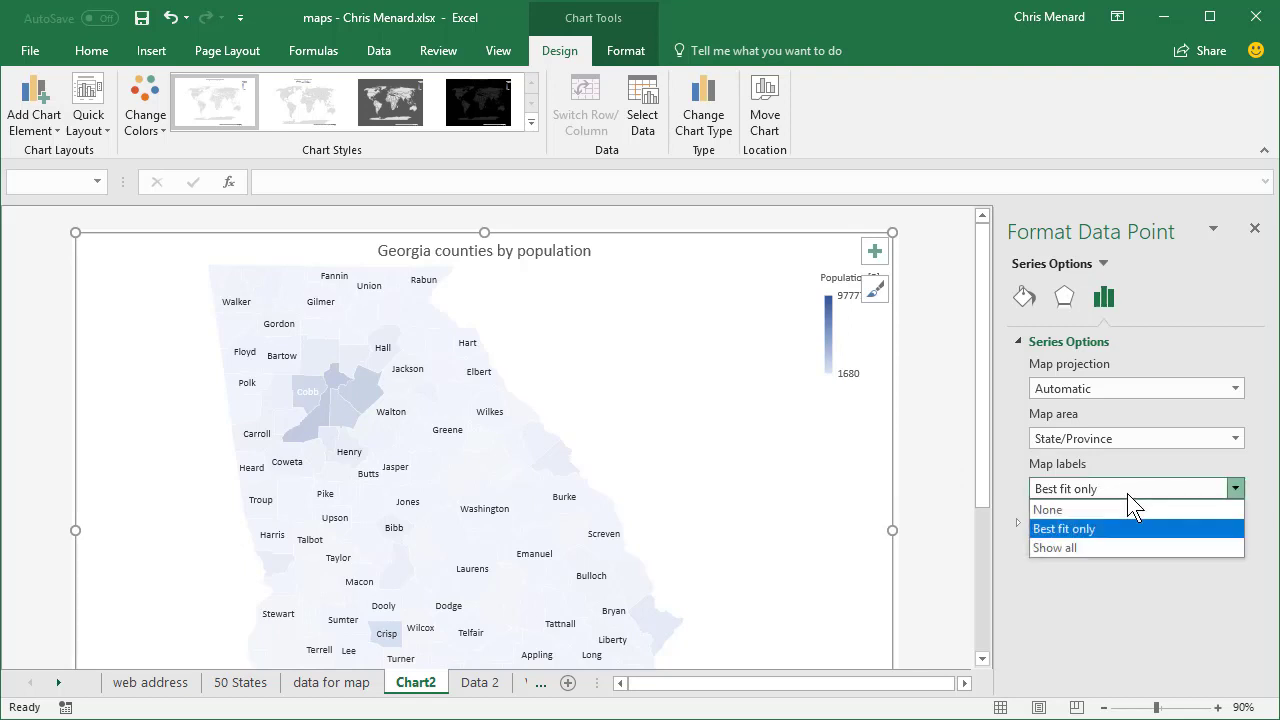
click(1068, 548)
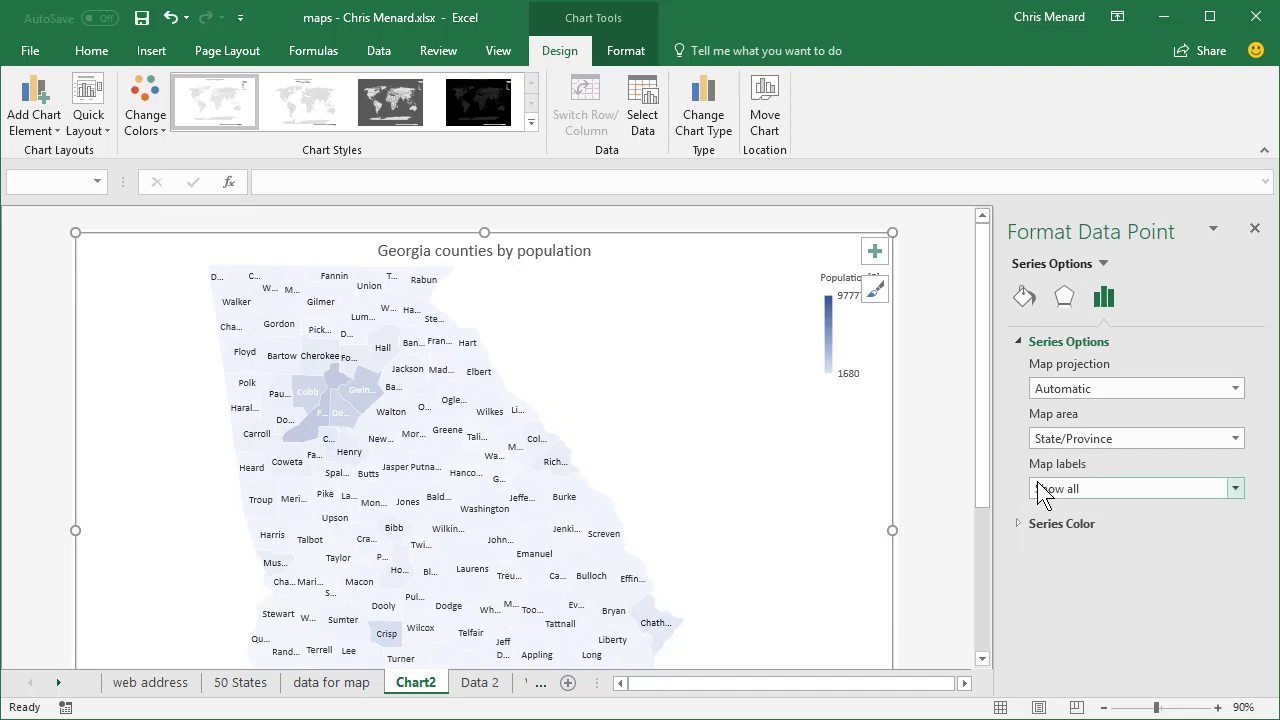
click(1092, 487)
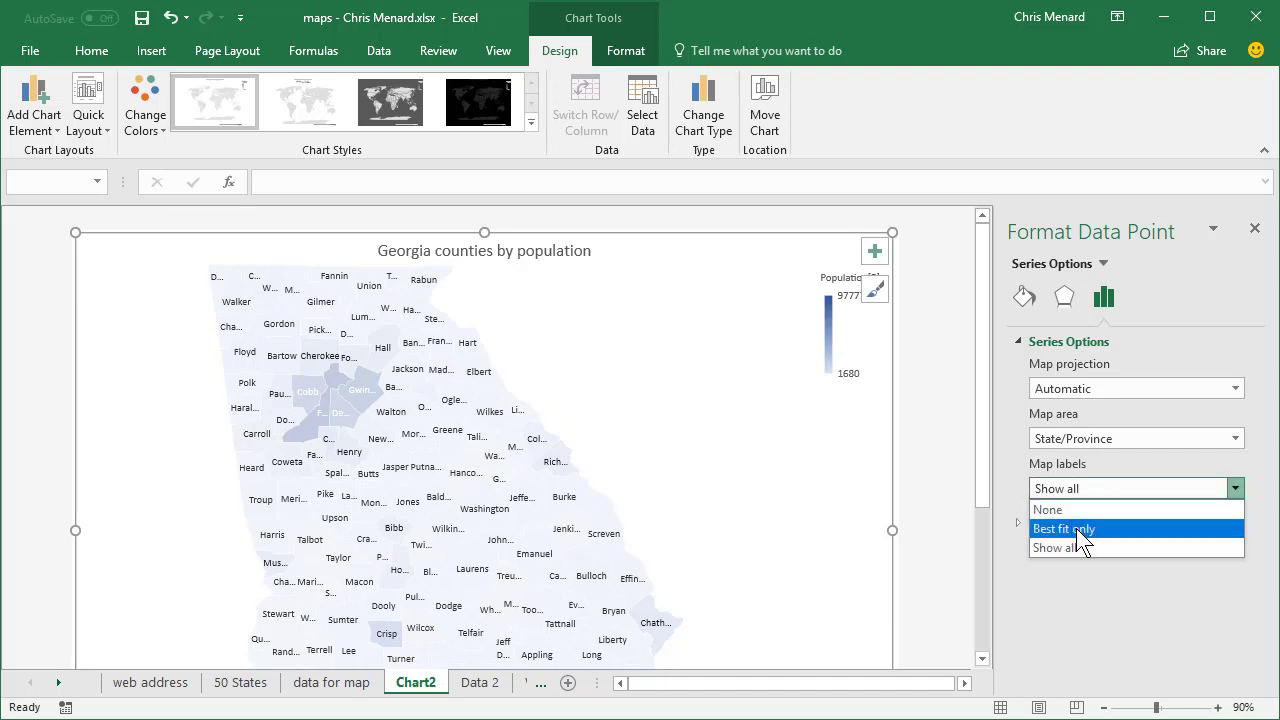
click(1076, 528)
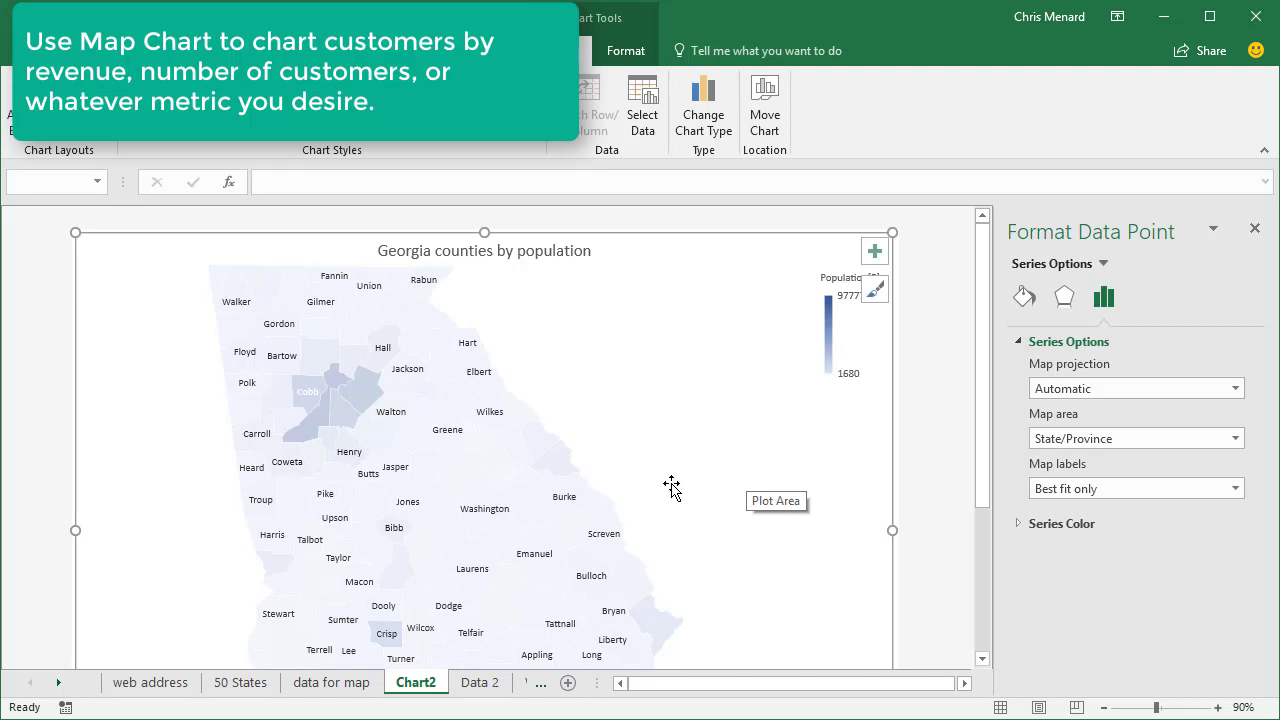
Step: Return to the 50 States sheet, close the formatting pane, and select cell I8
click(358, 684)
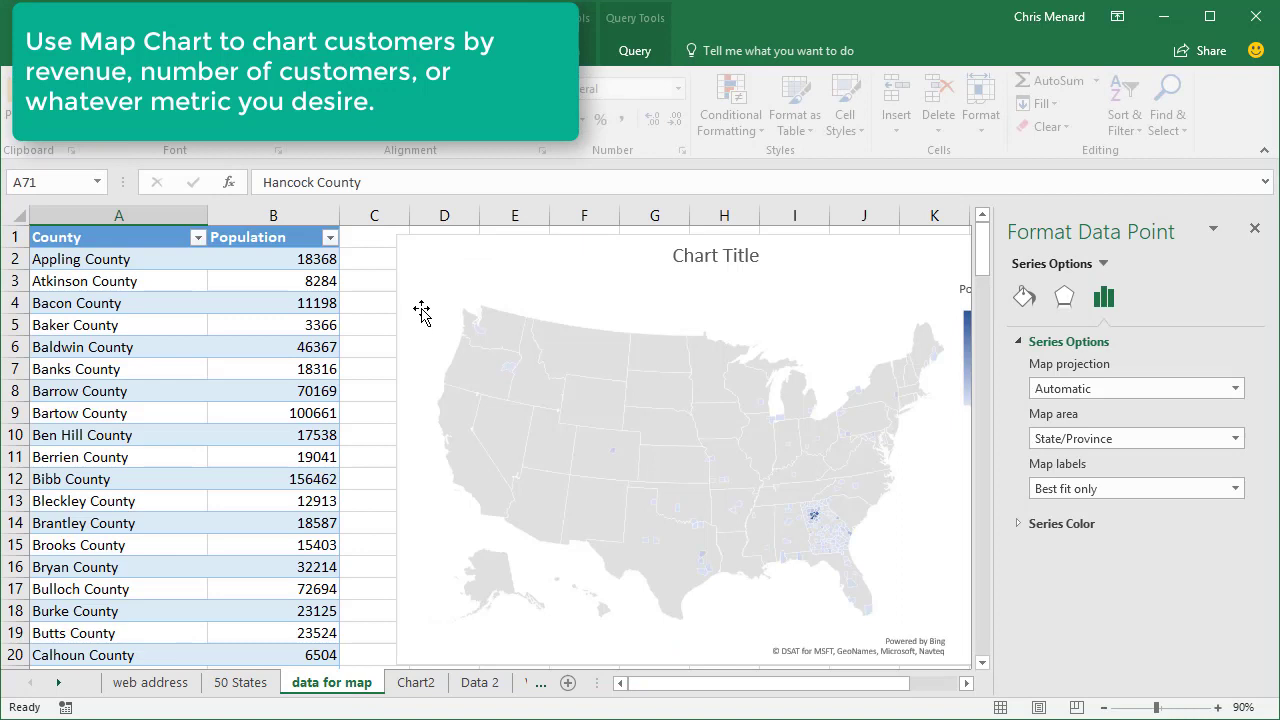
click(423, 309)
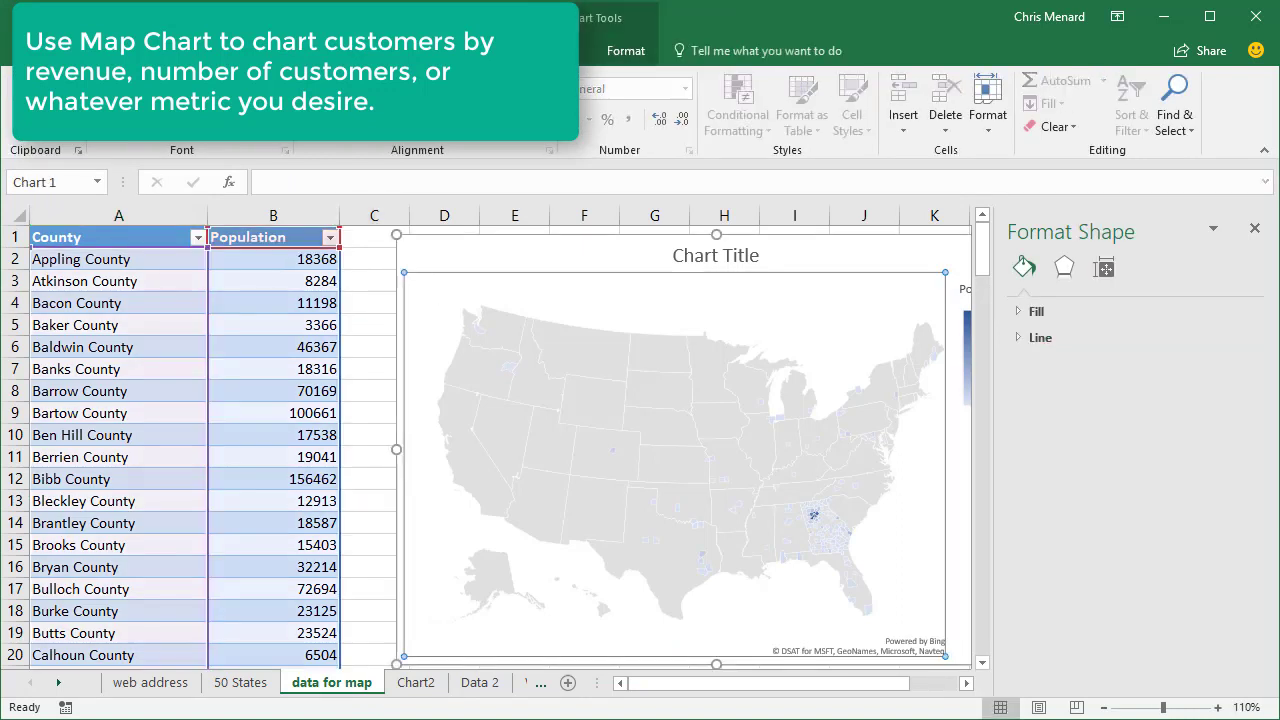
click(151, 50)
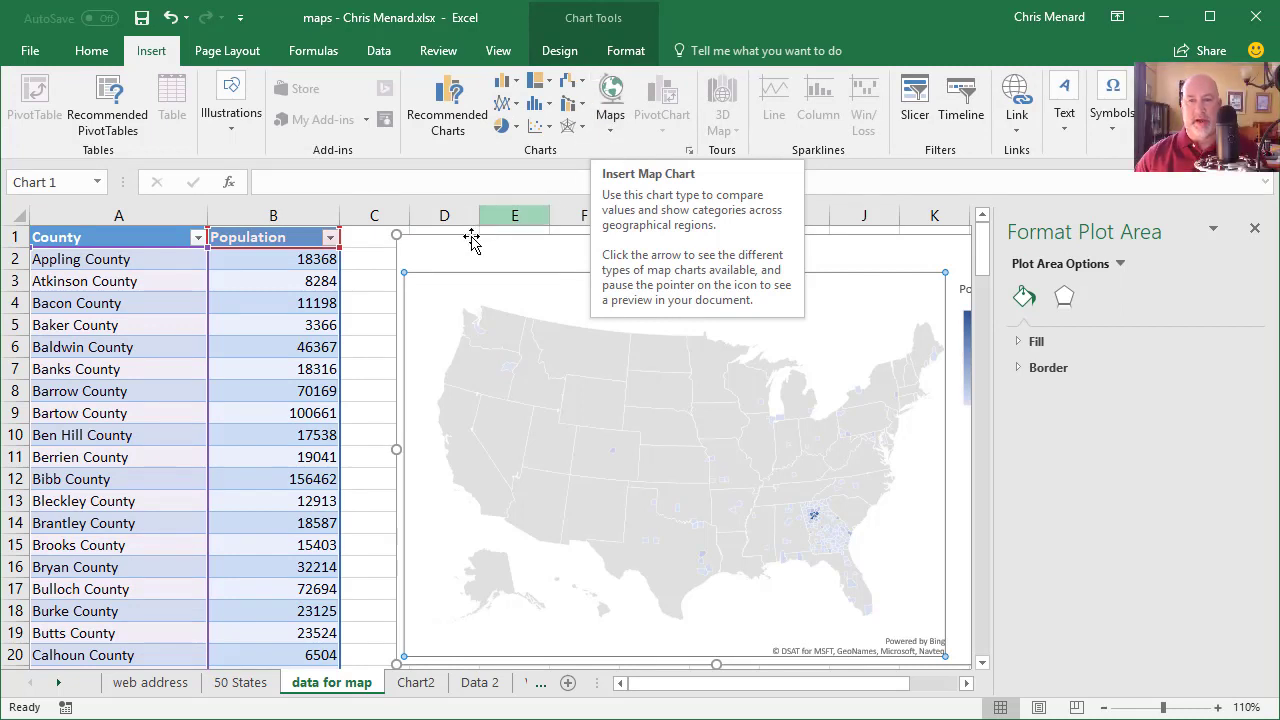
click(309, 282)
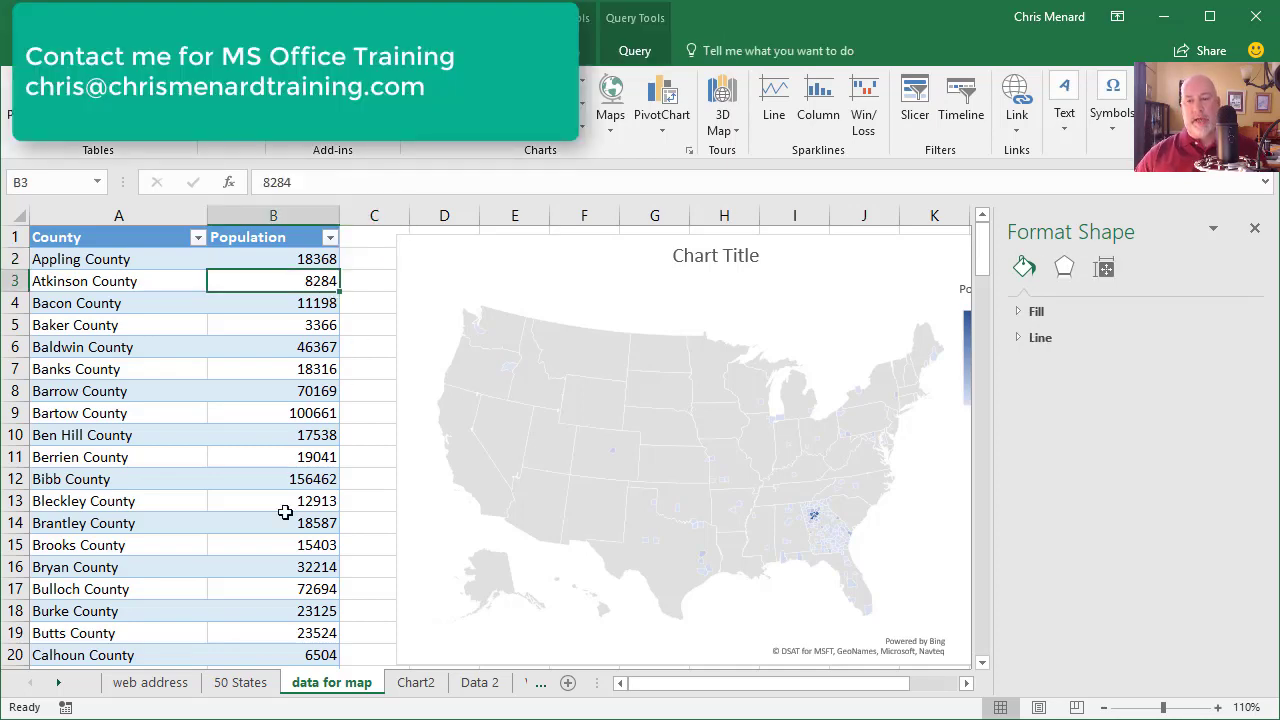
click(250, 684)
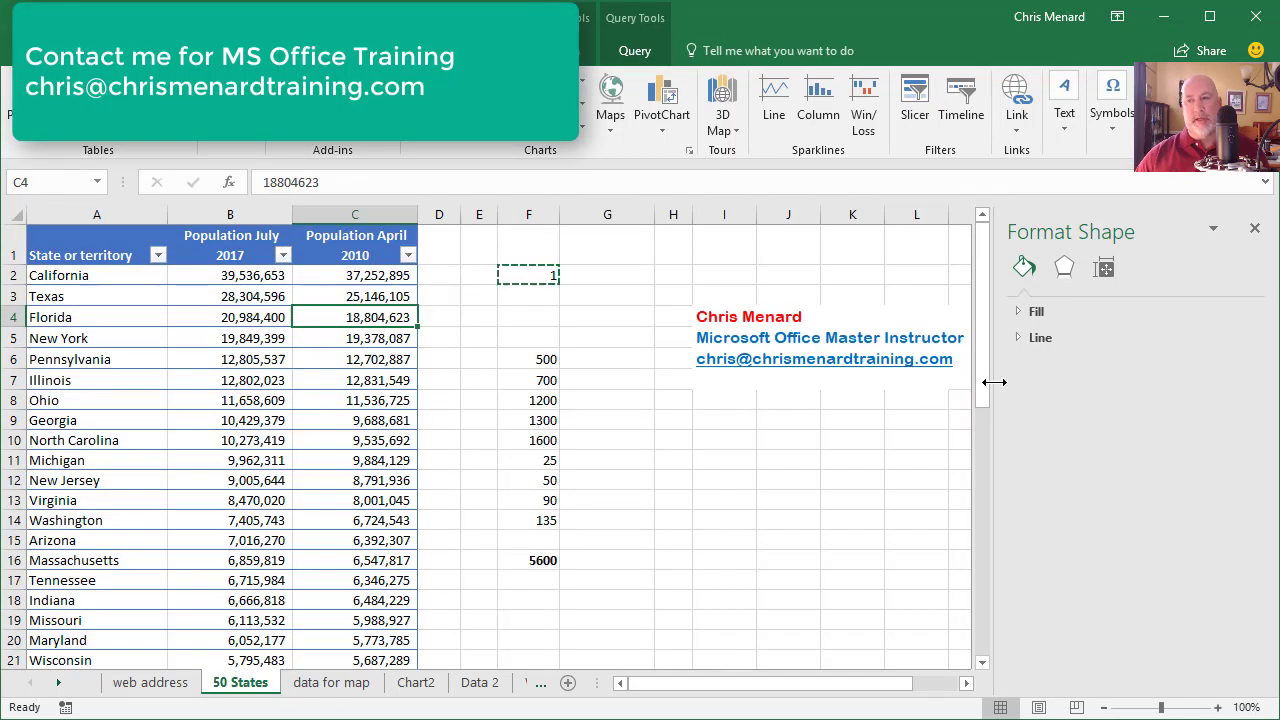
click(1255, 232)
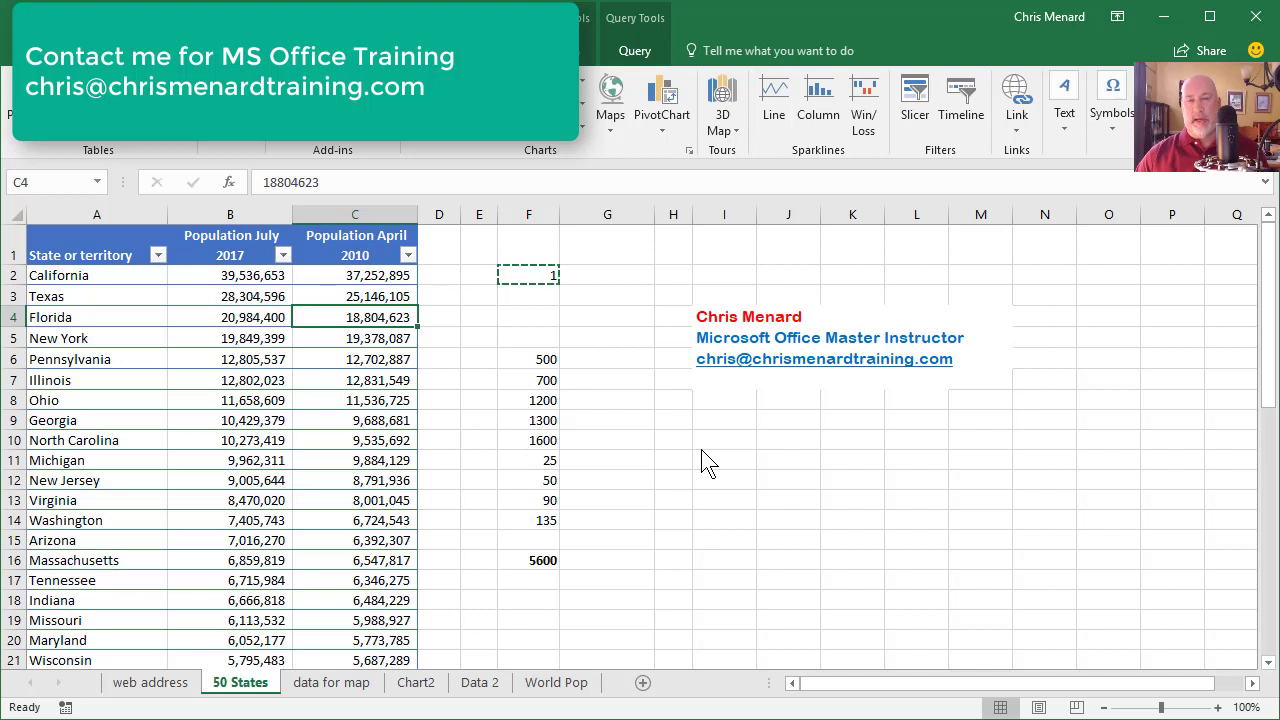
click(733, 401)
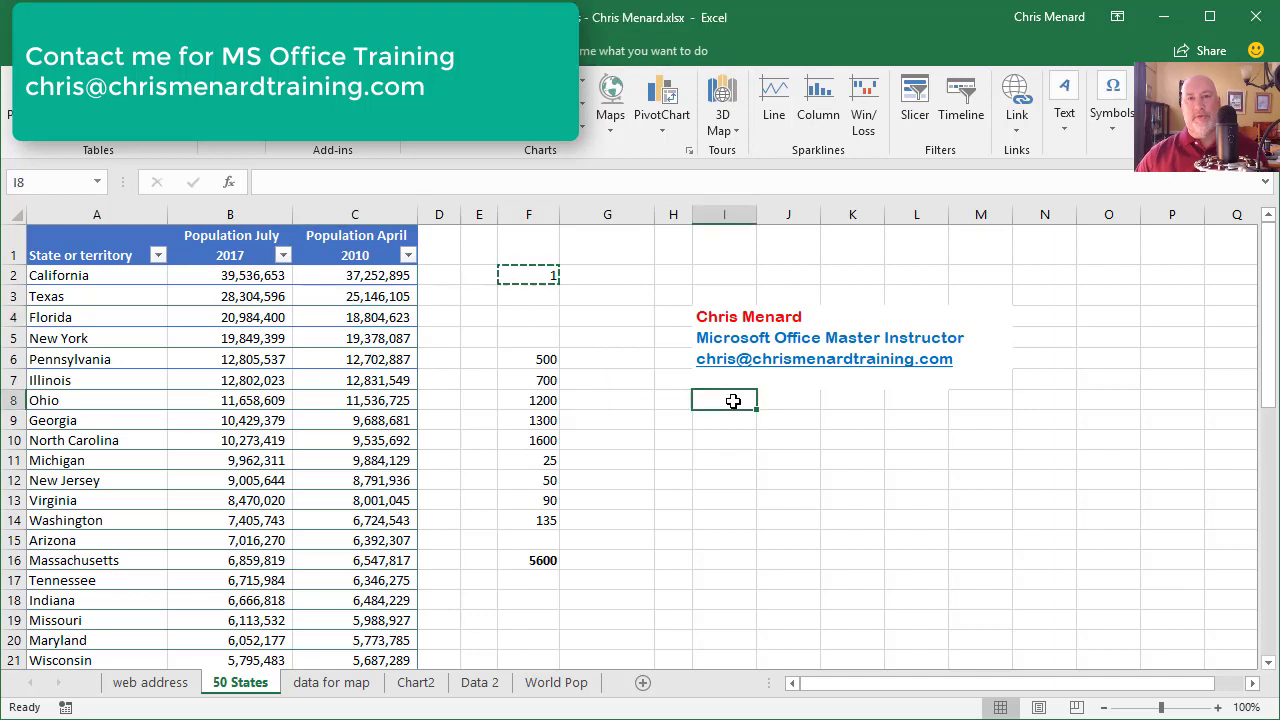